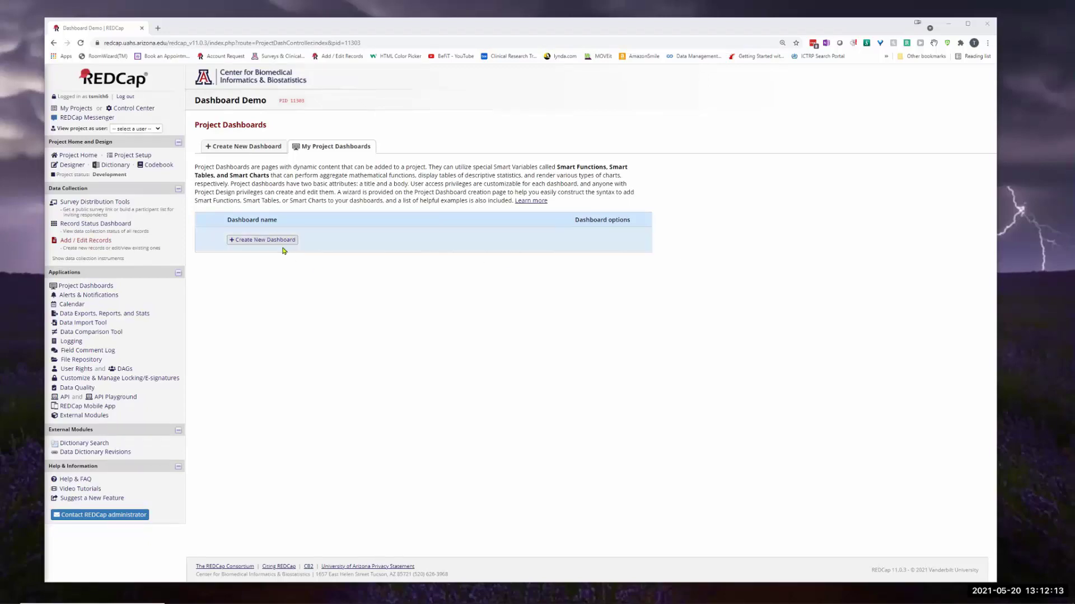
- Create a new project dashboard and enter 'Participant Count' as its title
click(256, 243)
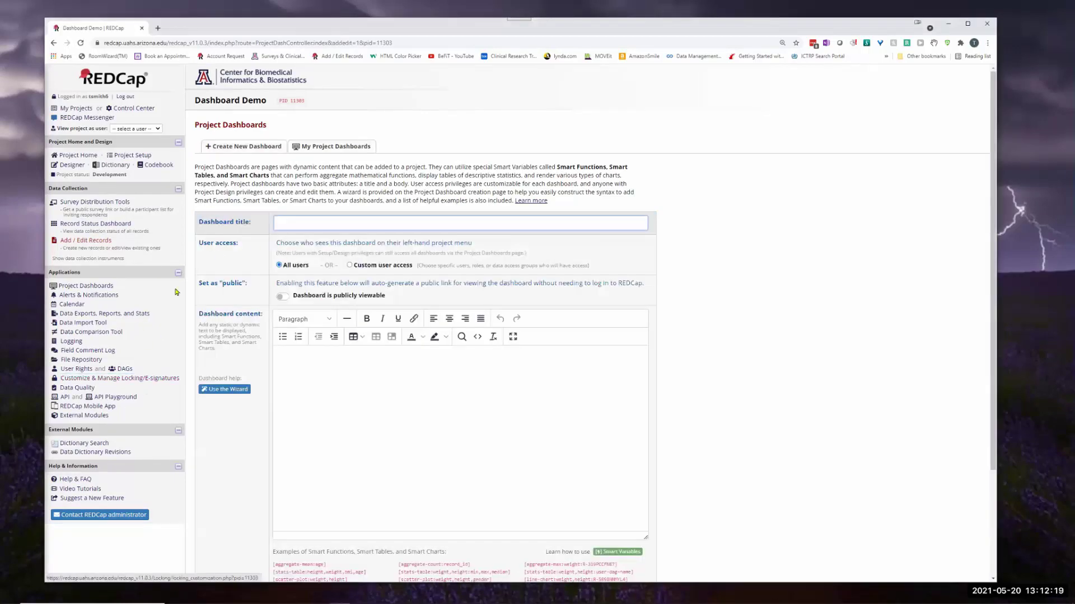
click(75, 286)
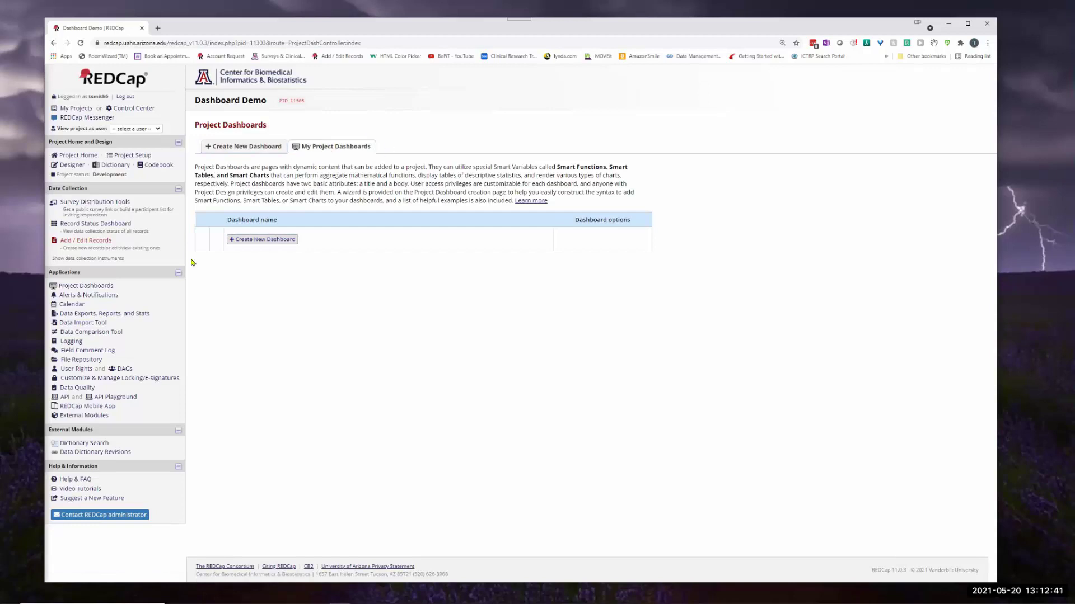
click(266, 241)
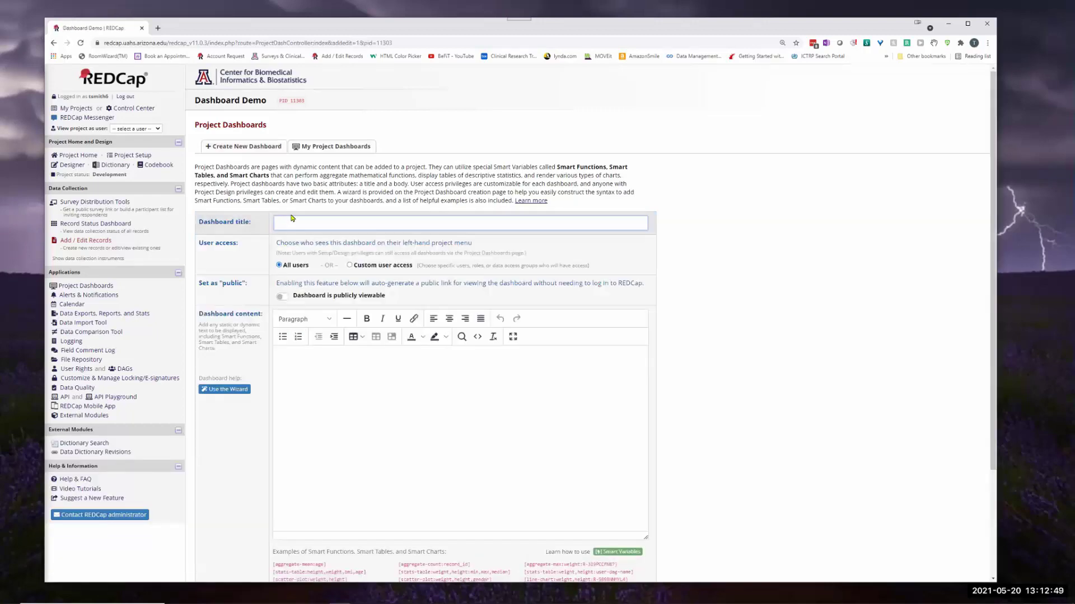
click(290, 223)
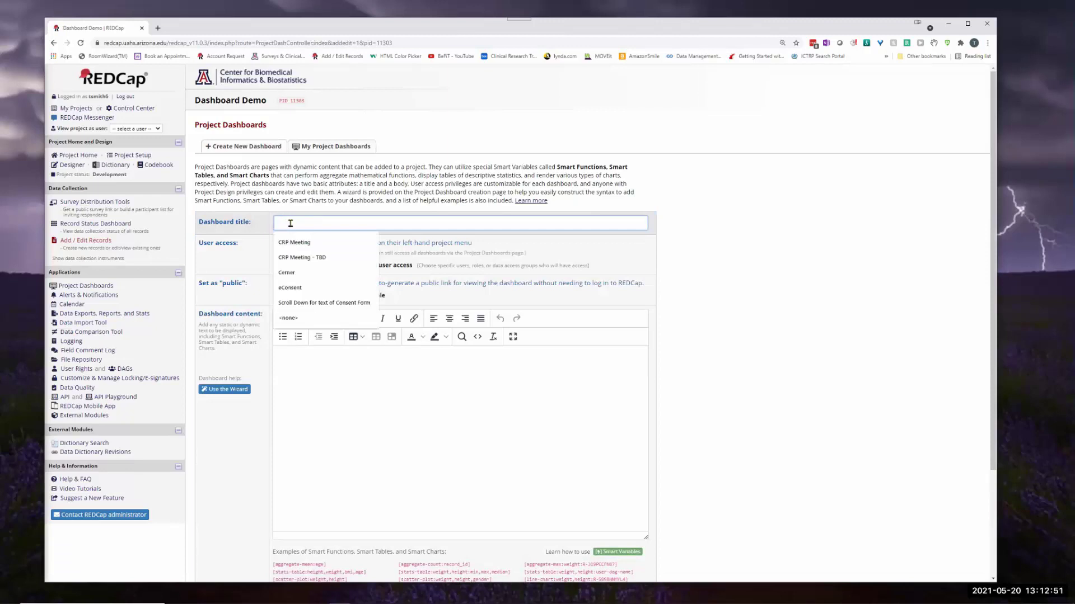
text(Participant Count)
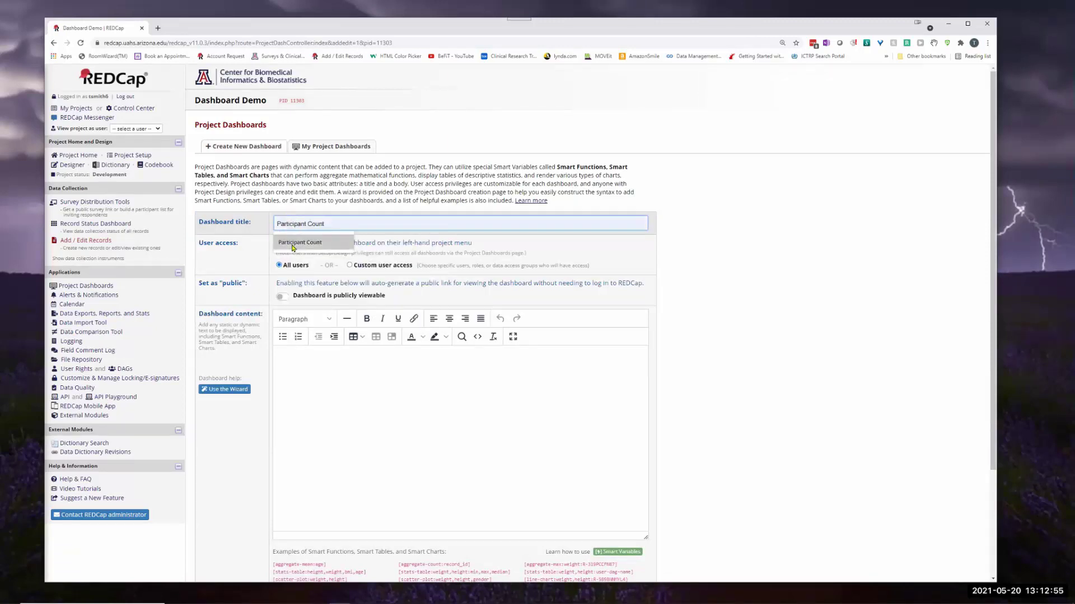
click(297, 243)
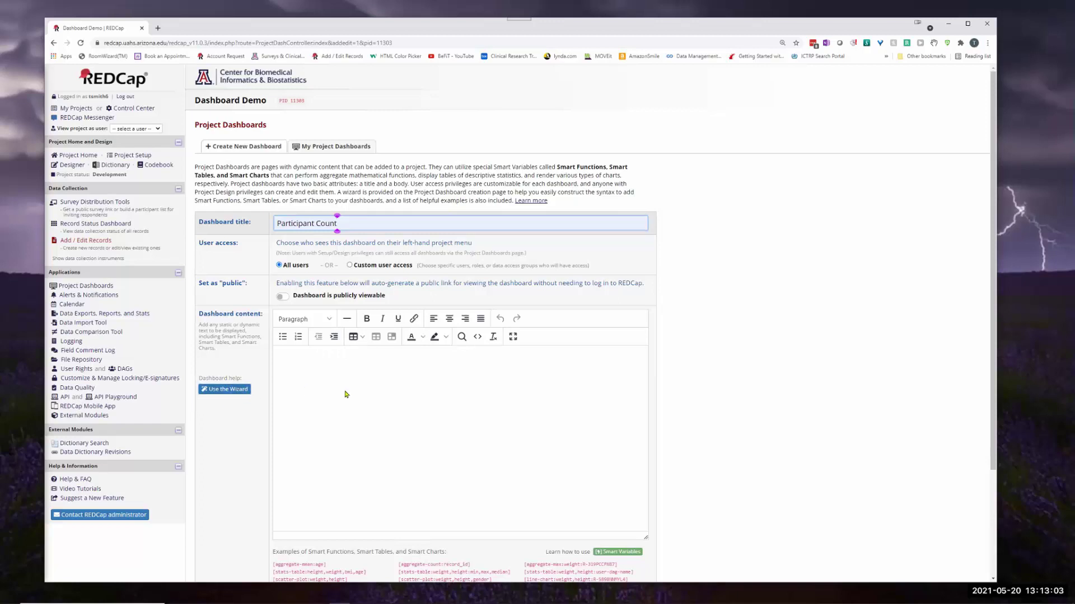
scroll(290, 409, down, 2)
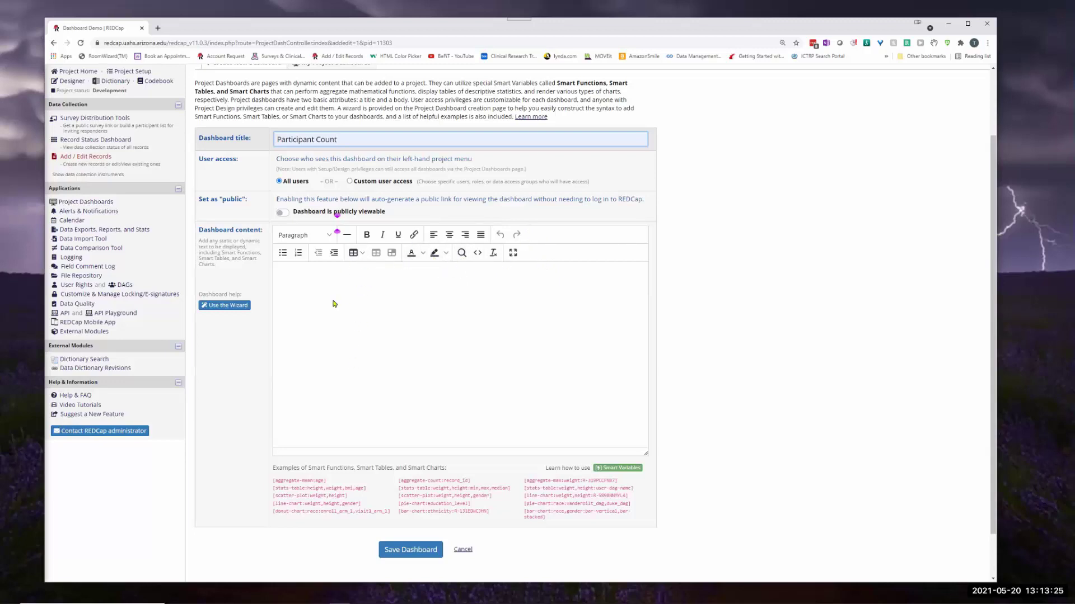
- Use the wizard to build [aggregate-count:record_id] with aggregate-count and Record ID, then copy it
click(225, 305)
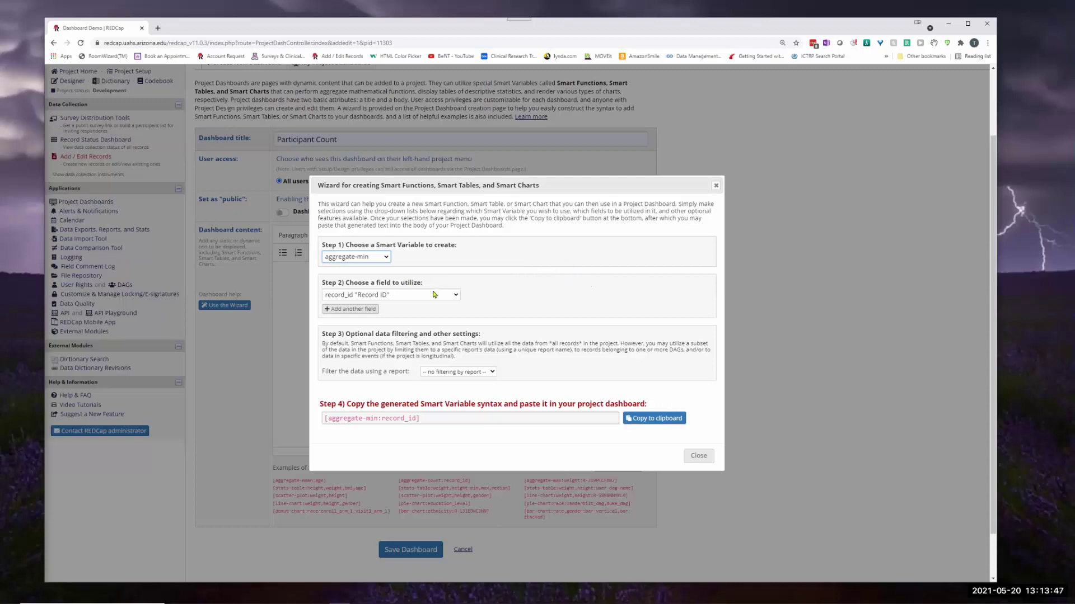
click(387, 257)
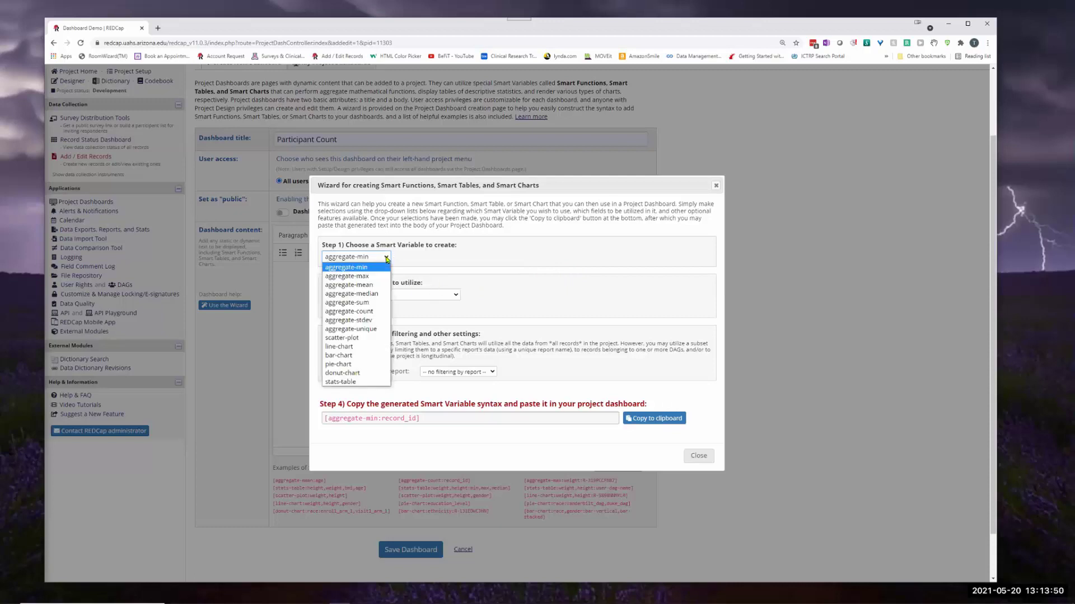
click(355, 312)
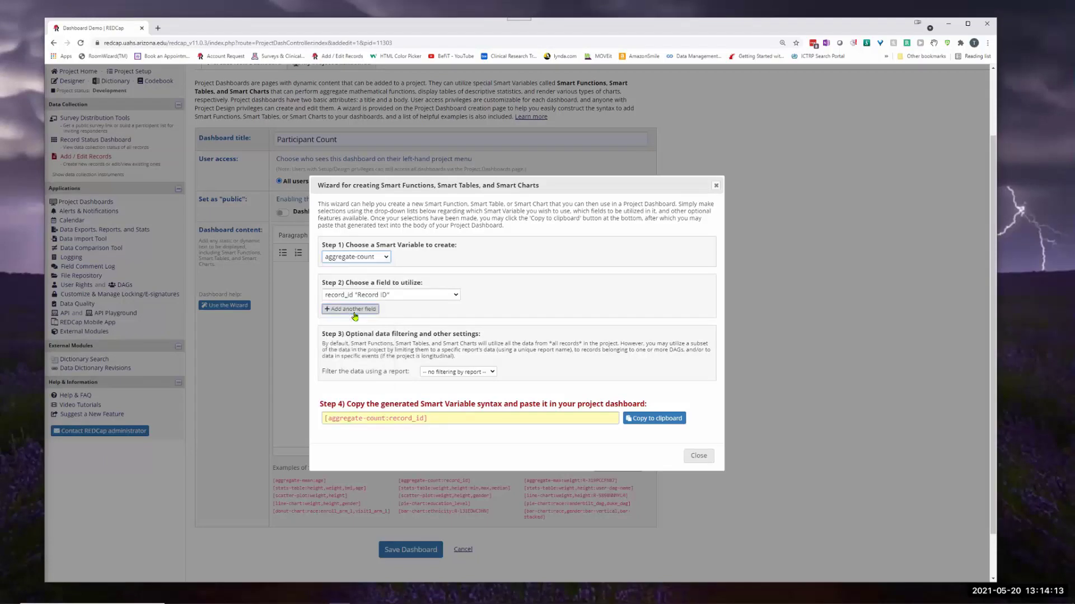
click(454, 296)
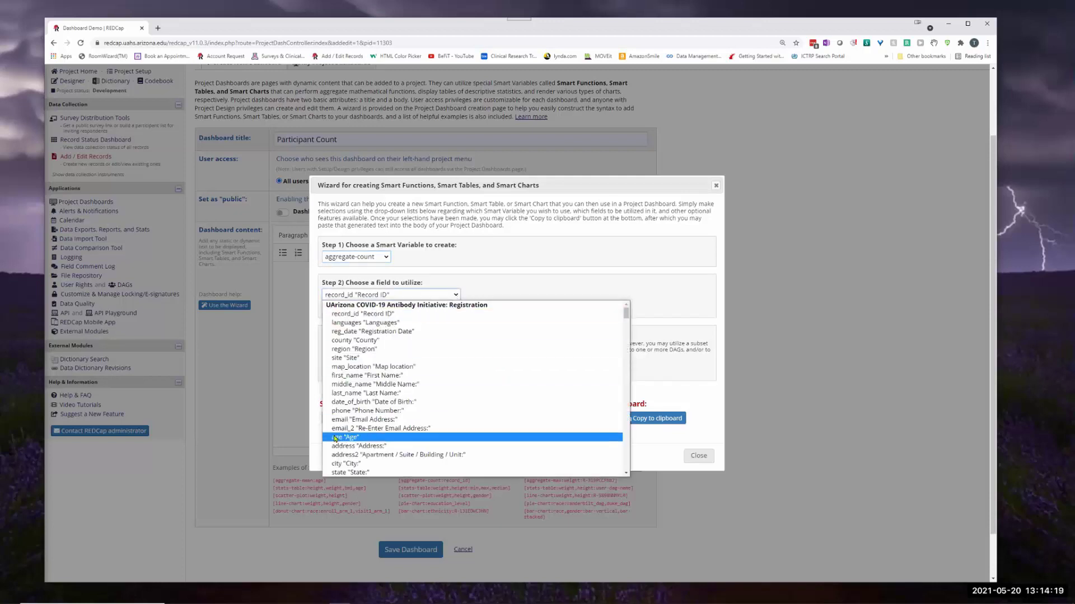
click(369, 315)
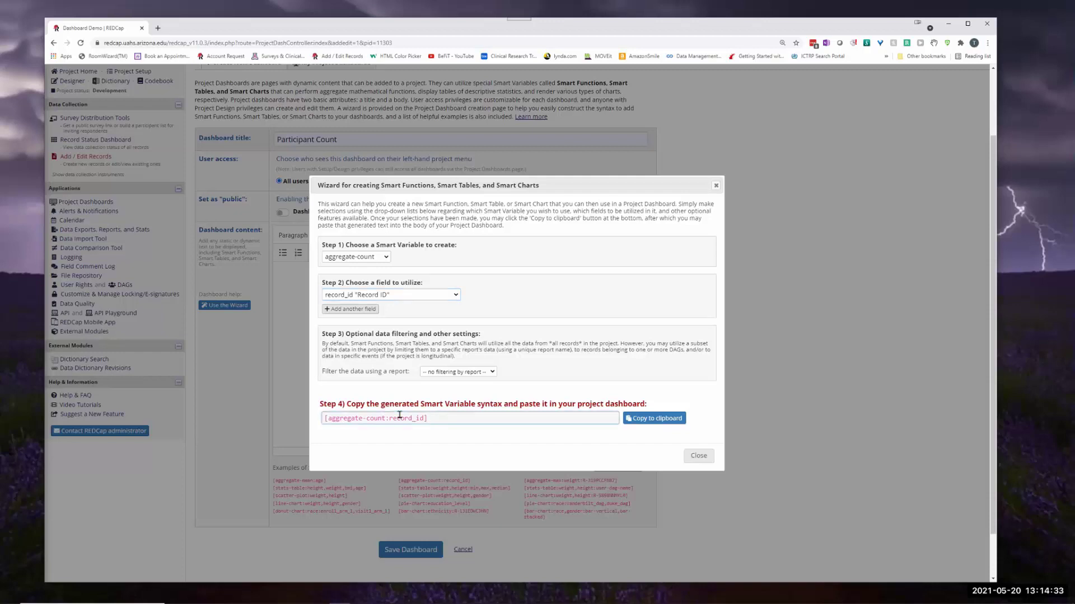
click(318, 419)
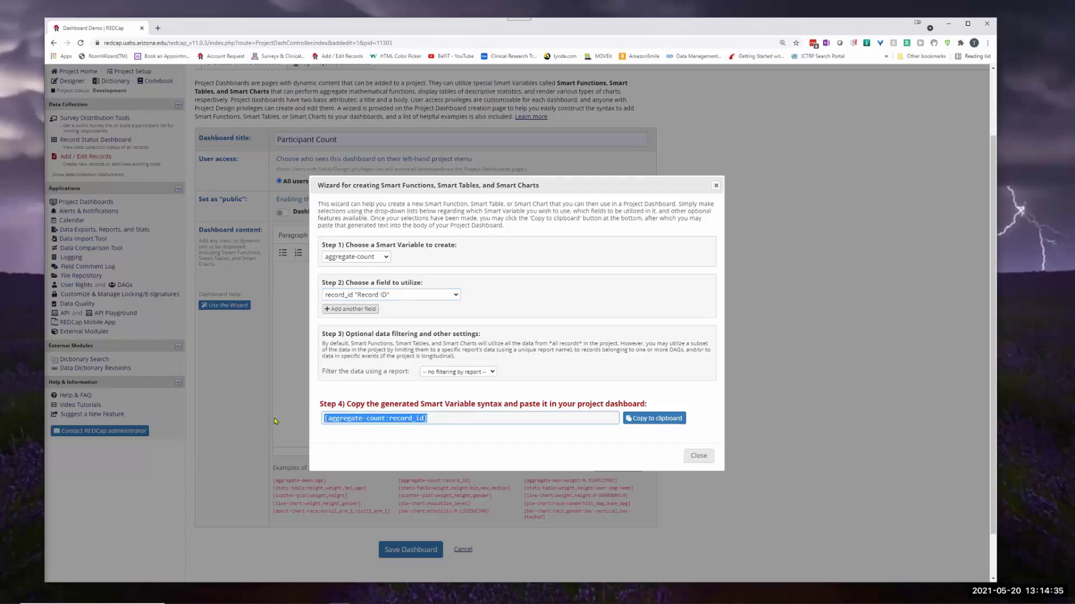
click(656, 419)
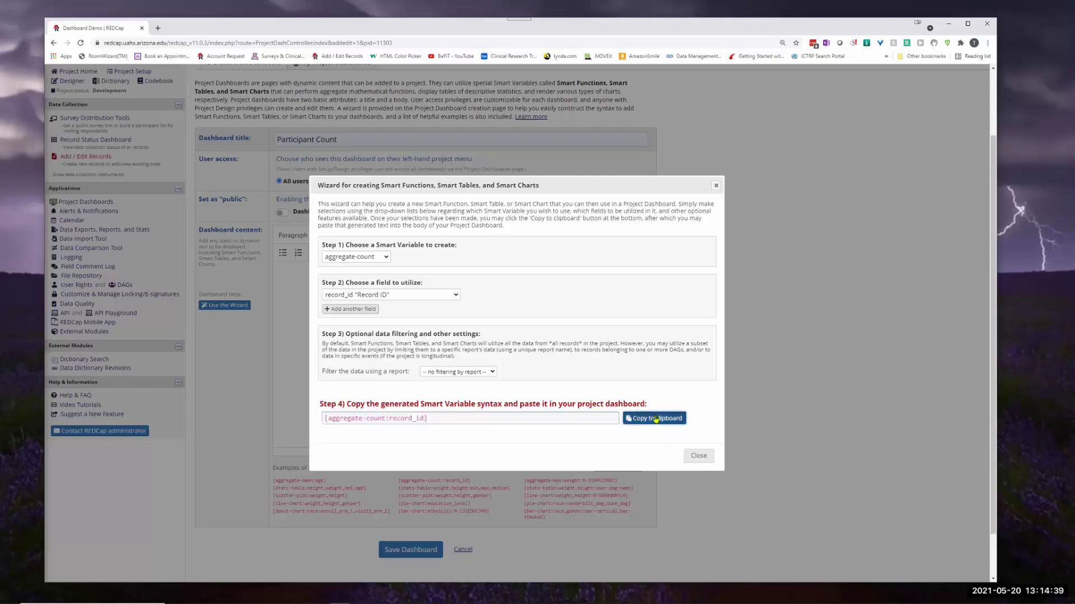
click(694, 456)
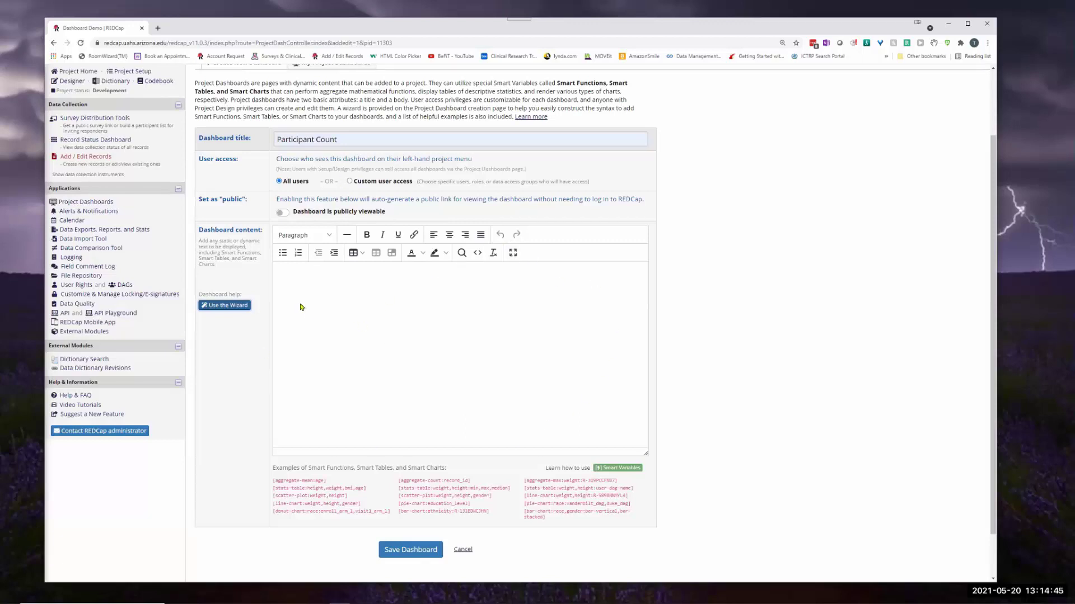
- Set the content to 'Participant count for this project is: [aggregate-count:record_id]' and save
click(301, 283)
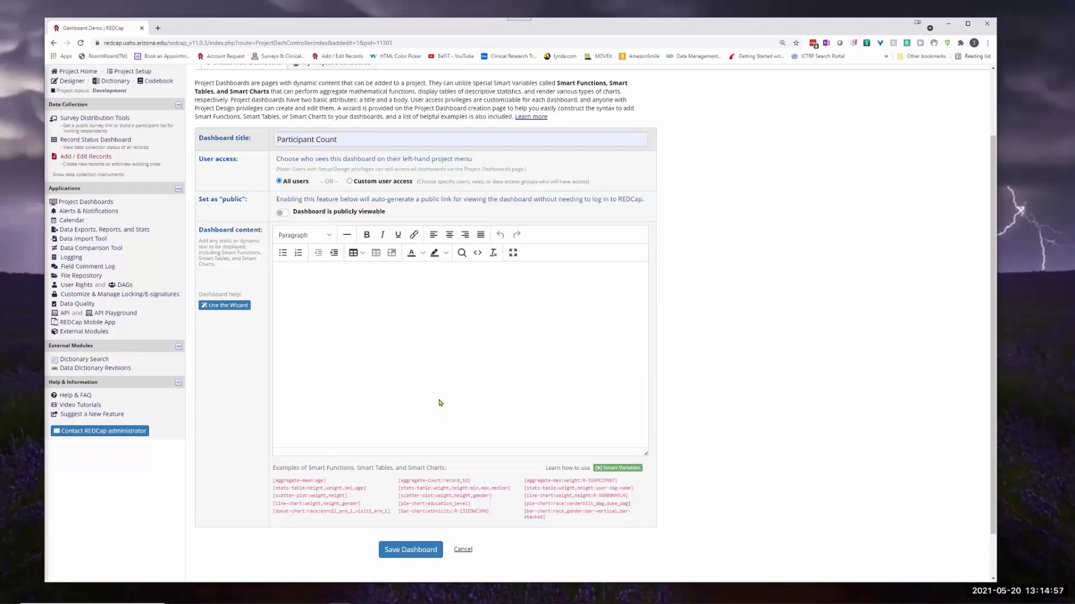
right_click(290, 277)
click(305, 300)
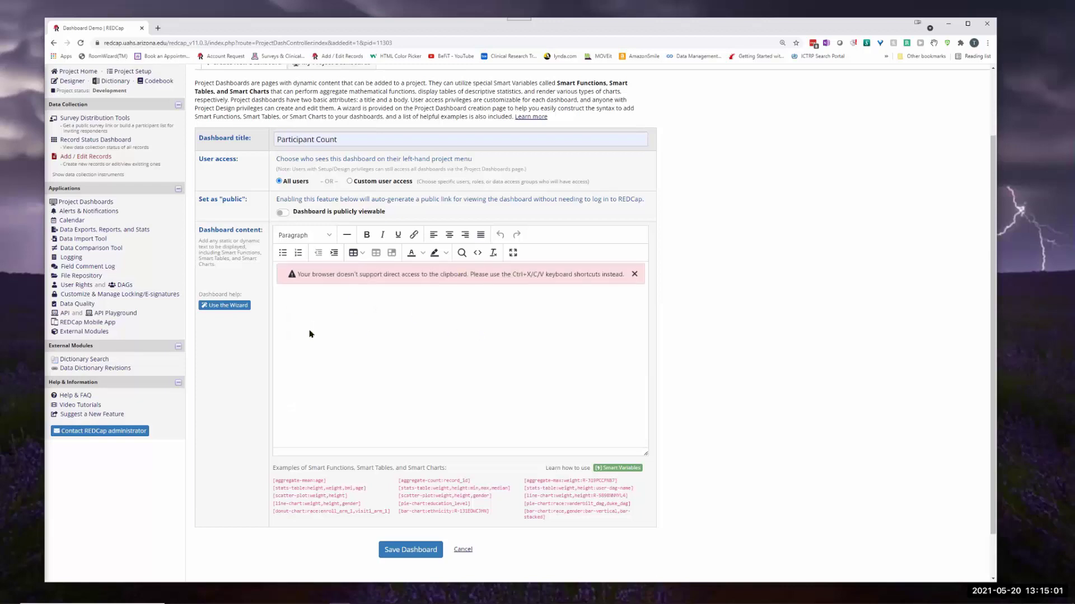
click(635, 274)
key(ctrl+v)
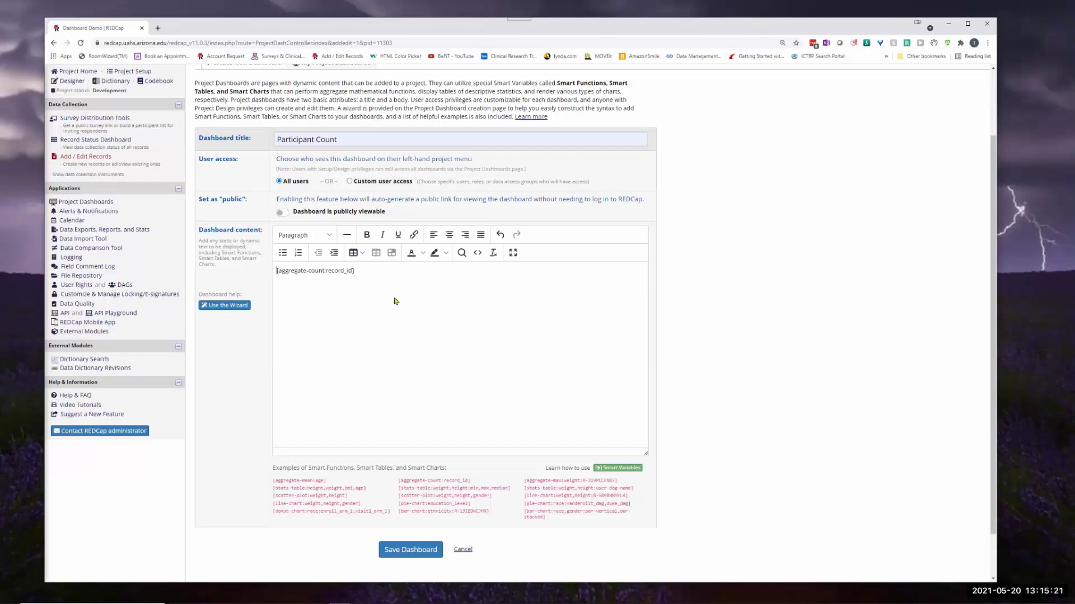
text(Participant count for this project is:)
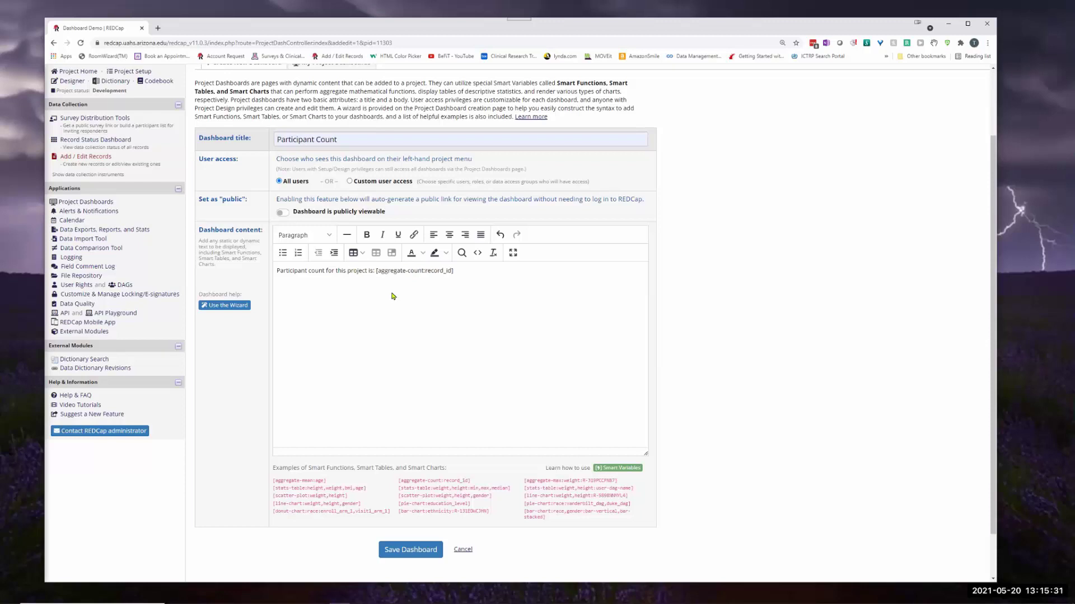
click(409, 552)
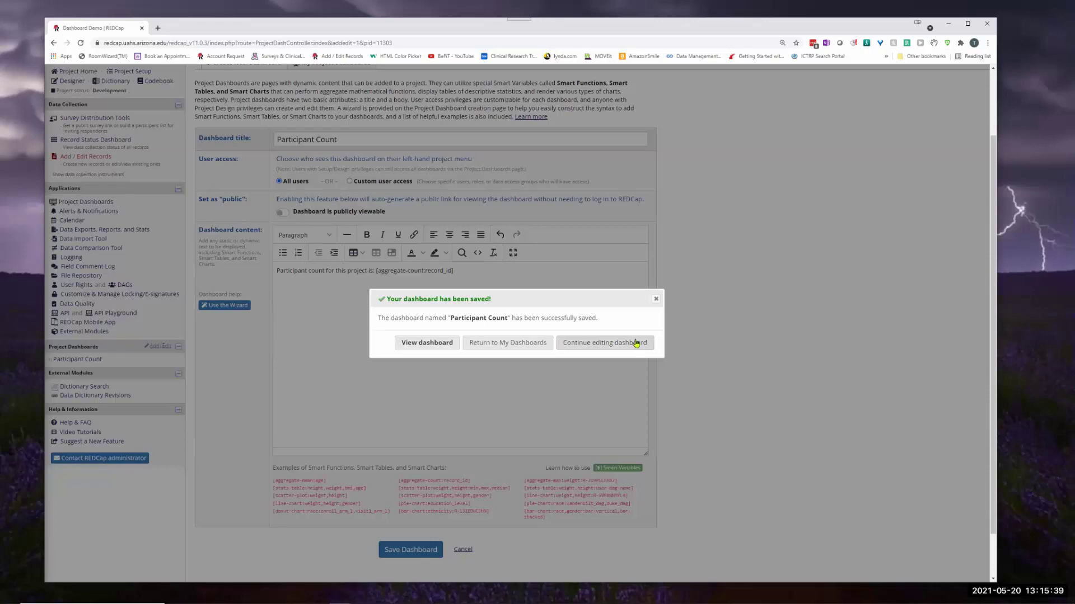
- View the saved Participant Count dashboard showing a count of 1,226
click(425, 344)
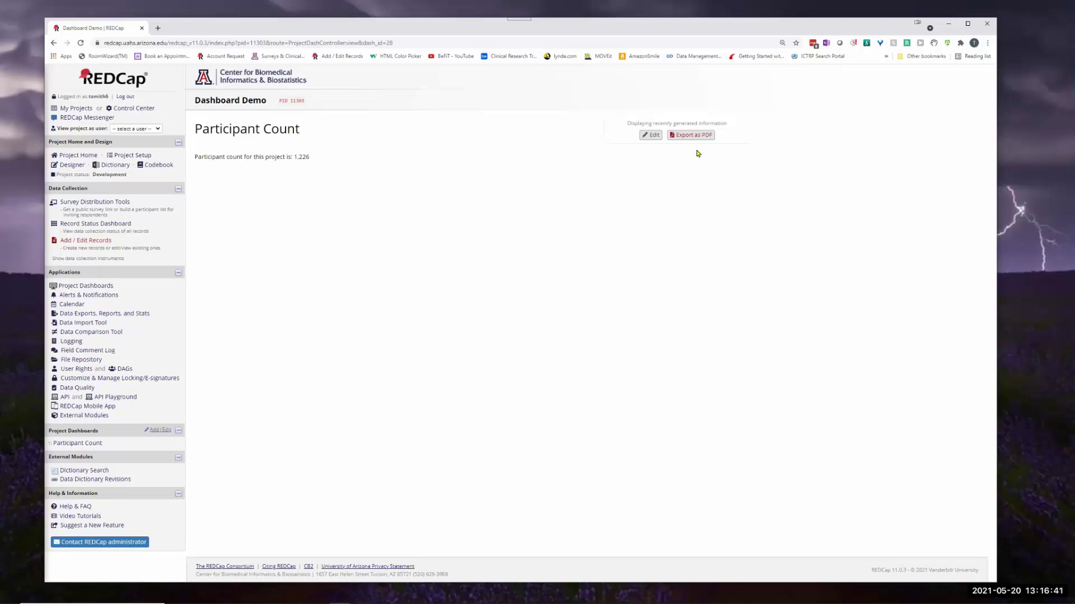
- Make the dashboard publicly viewable and create the custom link part_count_test
click(651, 135)
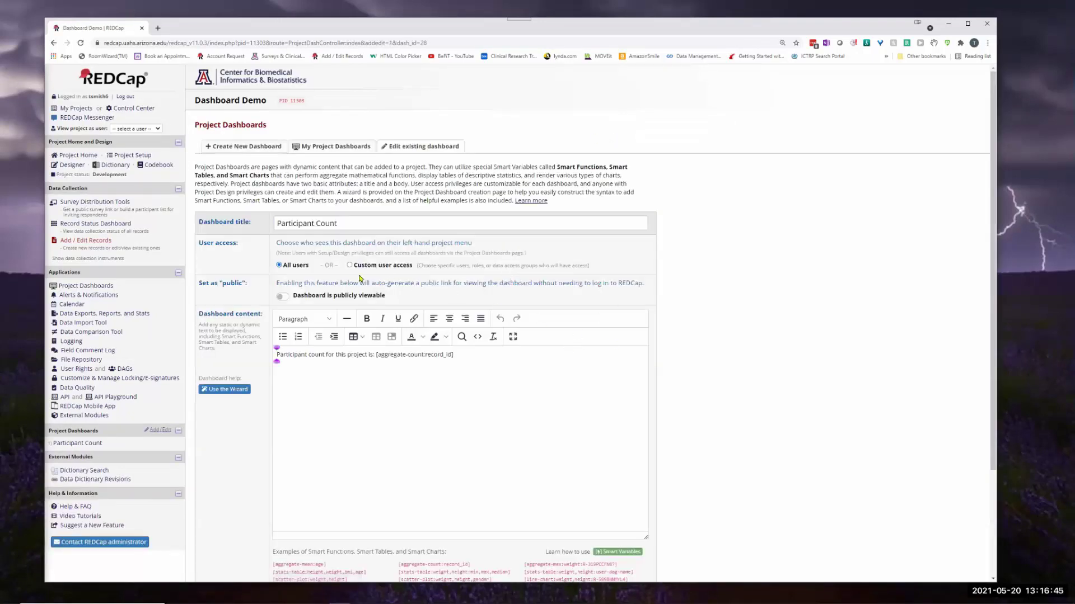
click(284, 298)
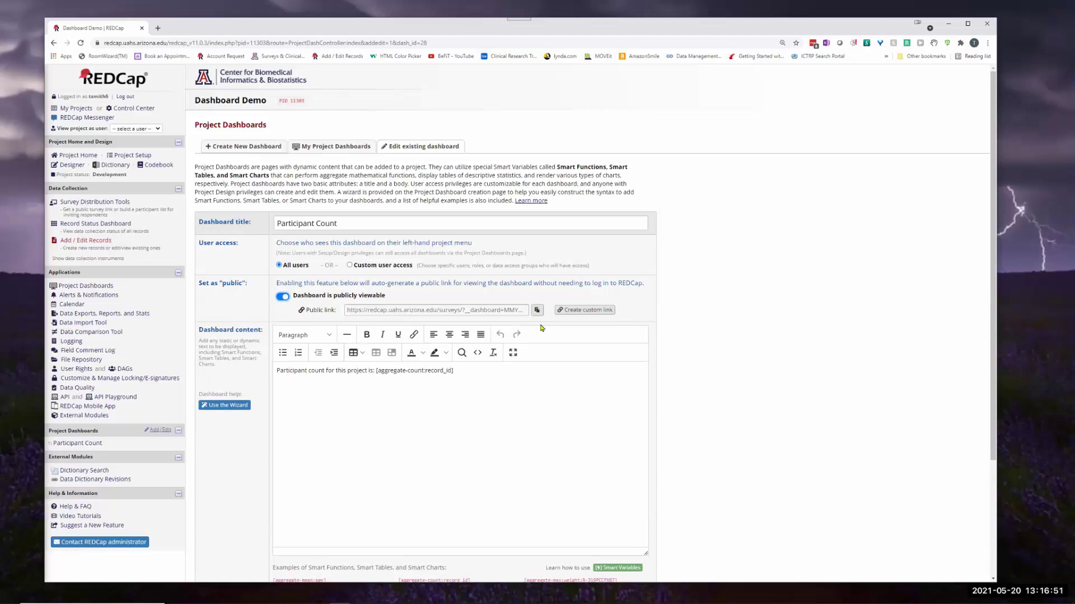
click(587, 315)
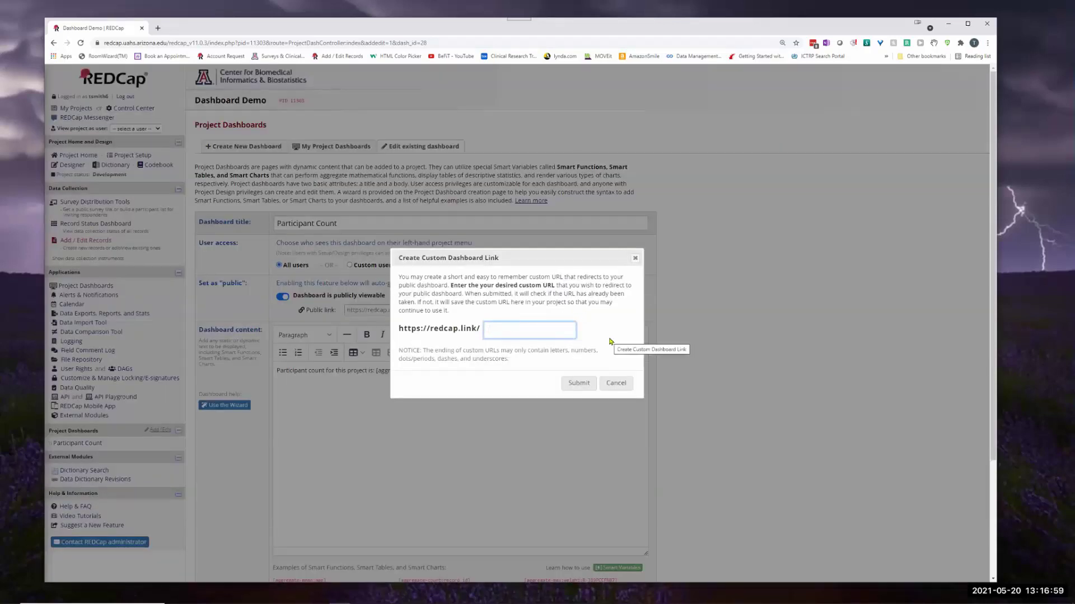
text(part)
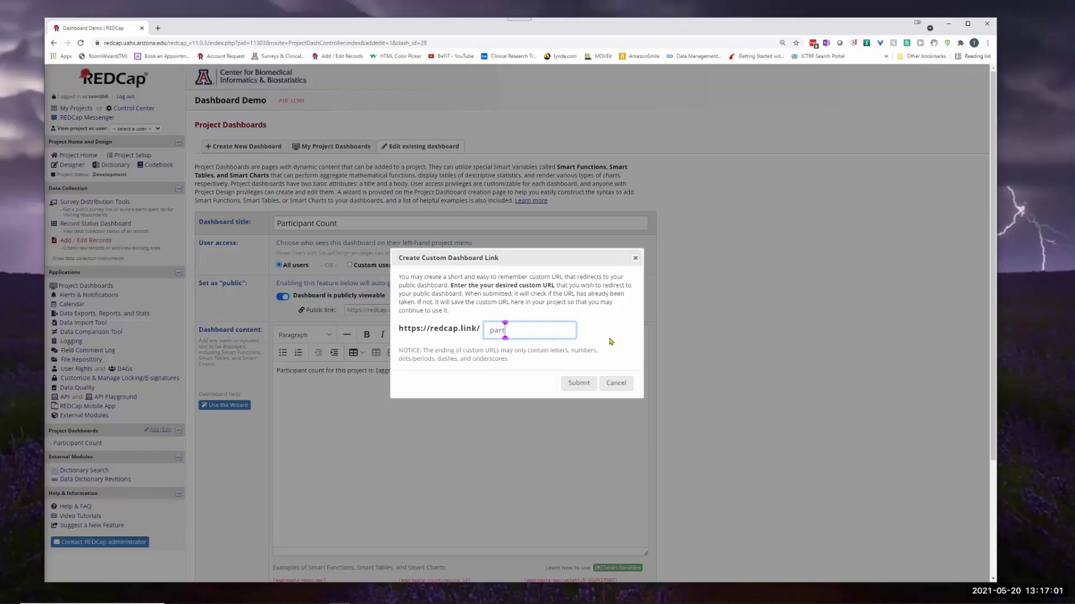
text(_count_test)
click(579, 386)
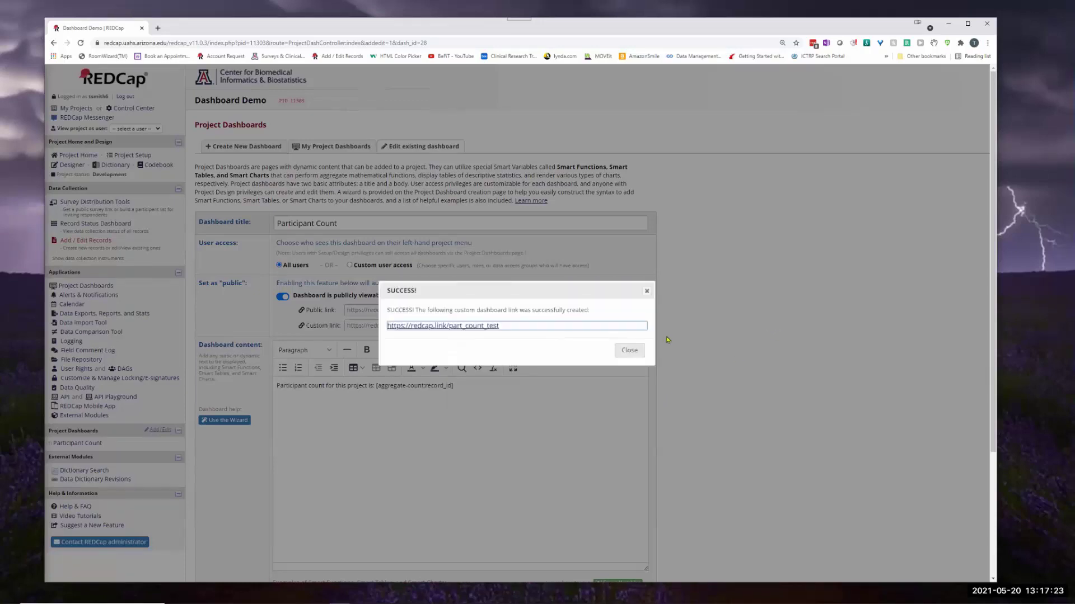
- Copy the redcap.link/part_count_test address and save the Participant Count dashboard
click(515, 327)
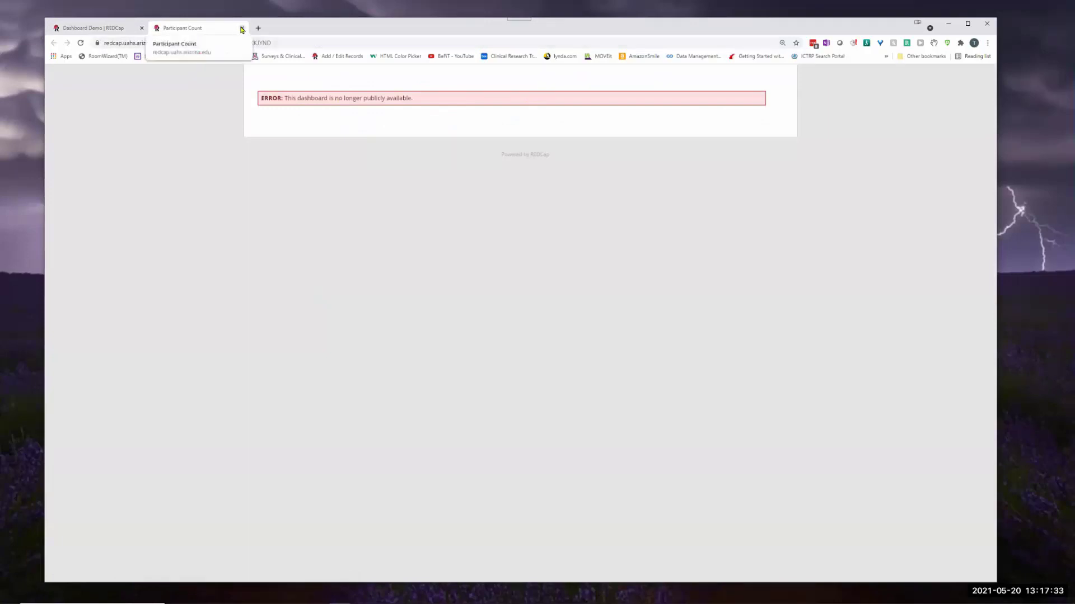
click(284, 44)
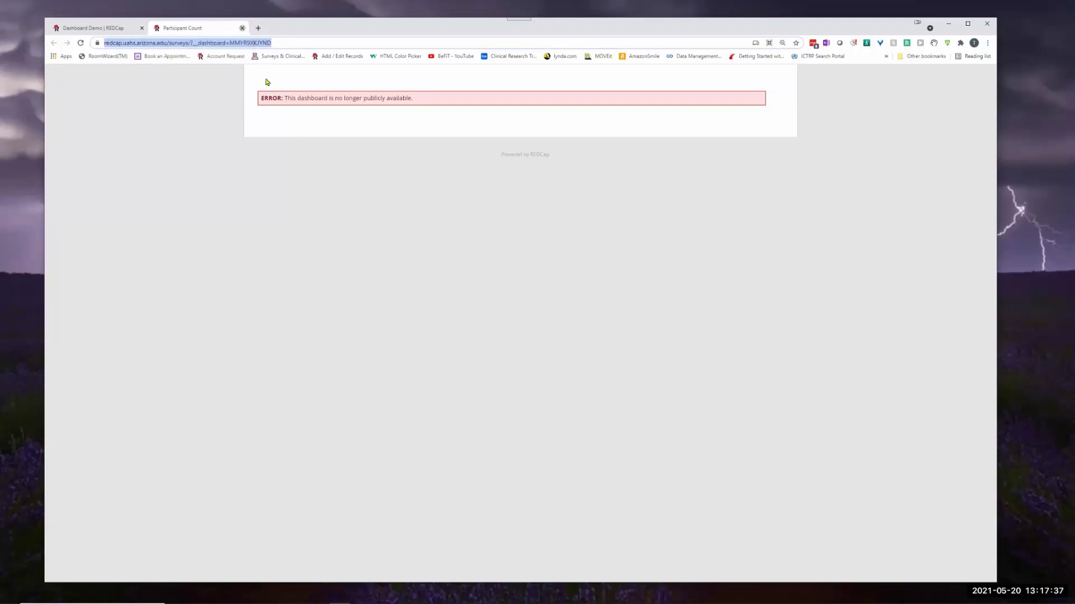
key(ctrl+w)
drag(506, 327, 428, 355)
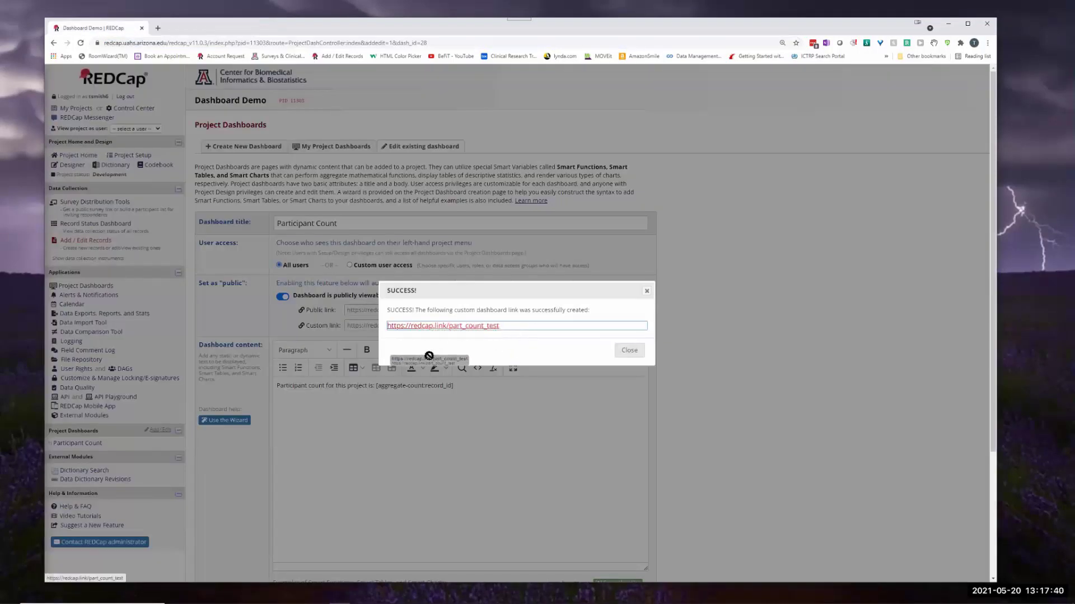
click(635, 353)
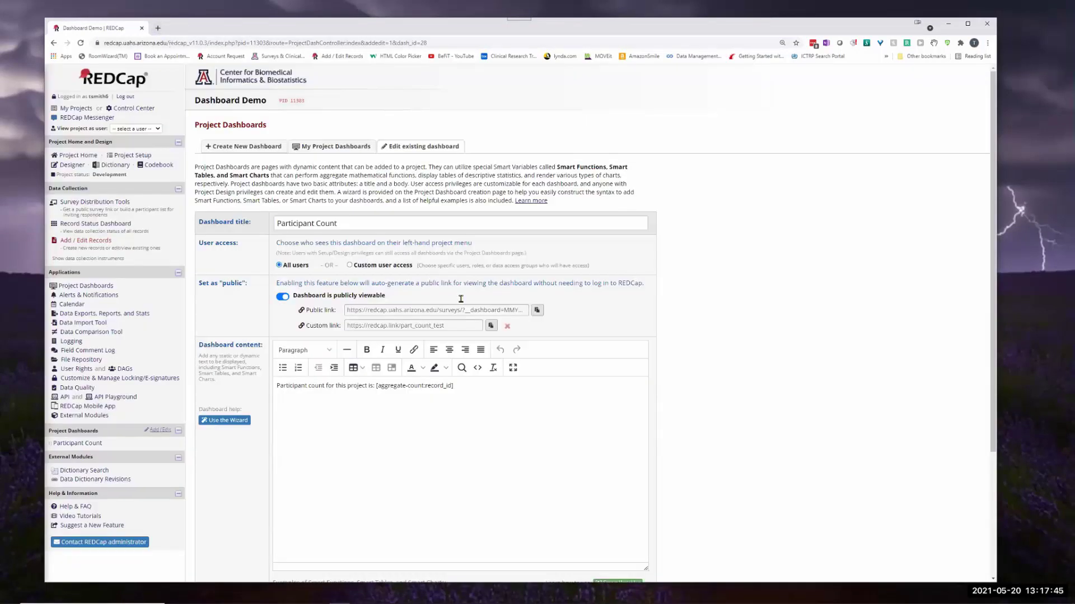
drag(455, 326, 344, 327)
key(ctrl+c)
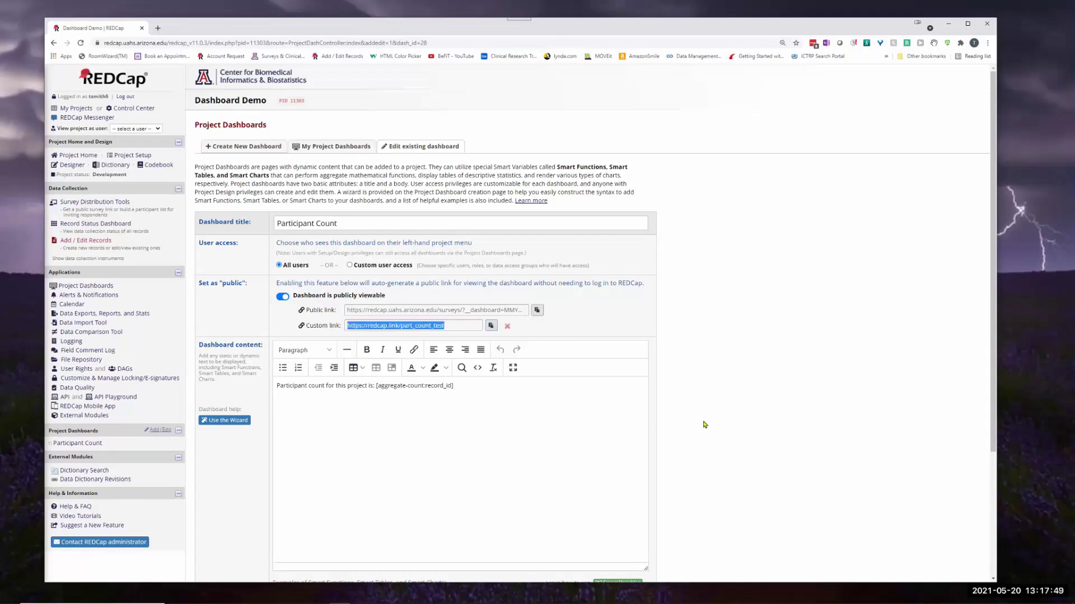
scroll(697, 439, down, 3)
click(425, 499)
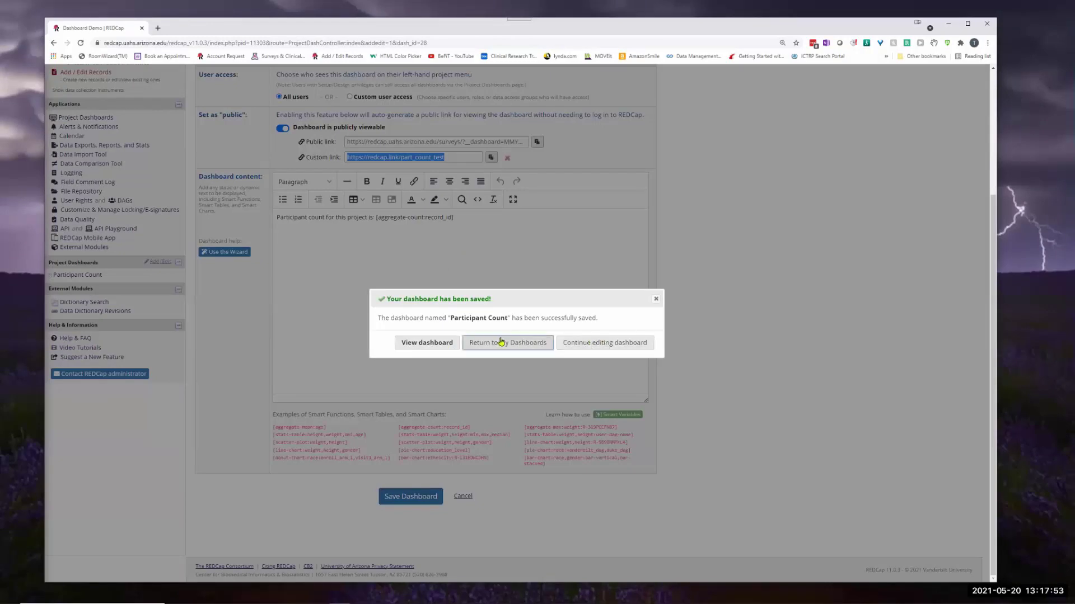
click(590, 344)
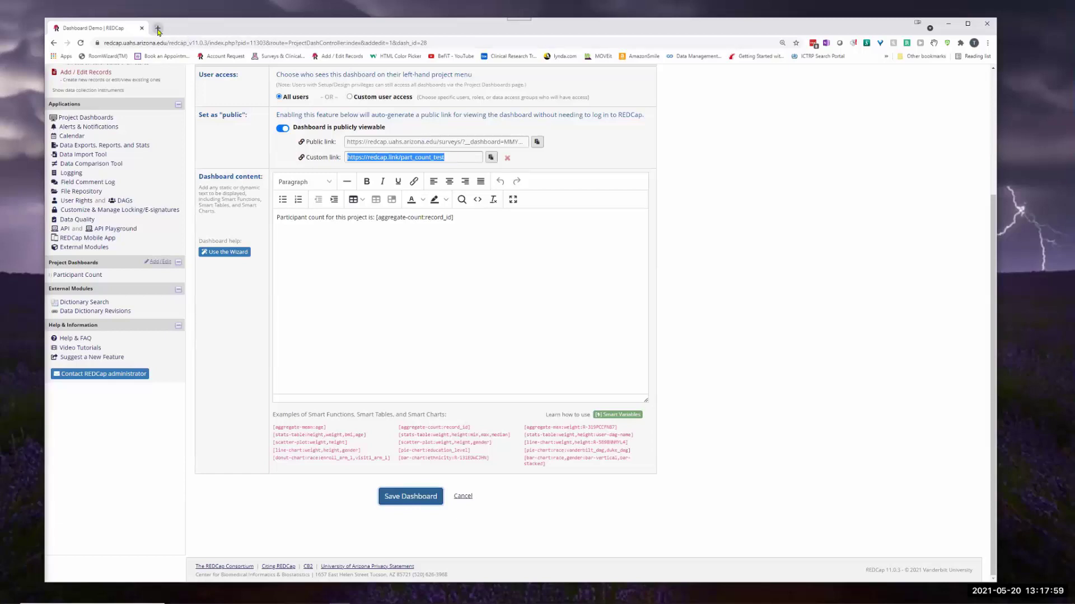
- Open redcap.link/part_count_test in a new tab to see the public count of 1,226
click(157, 28)
key(ctrl+v)
key(Return)
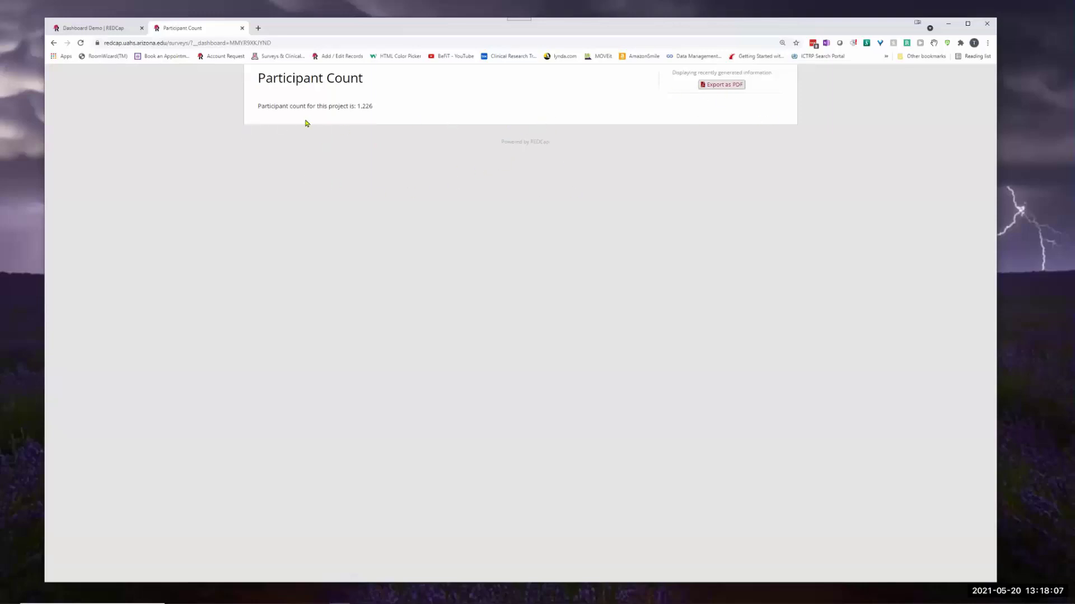
click(118, 30)
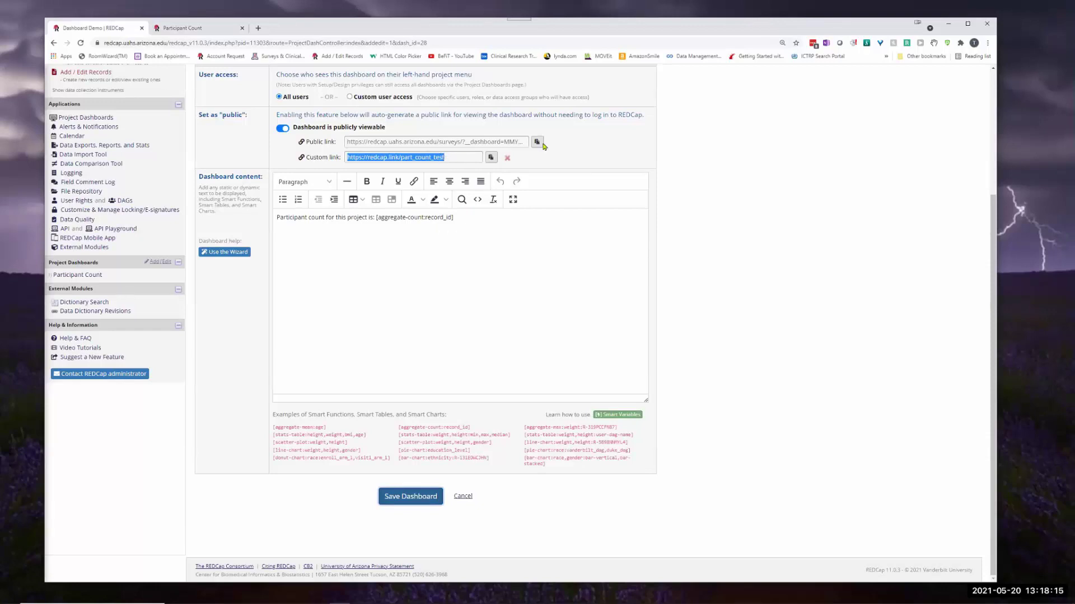
- Check the public Participant Count page, then return to the dashboard edit form
click(202, 31)
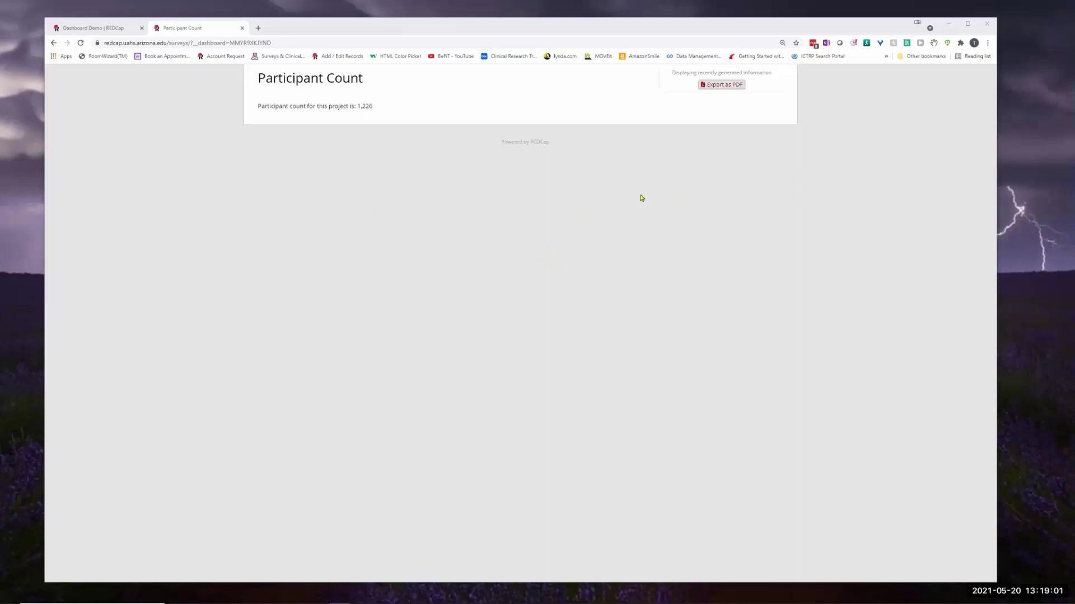
click(89, 31)
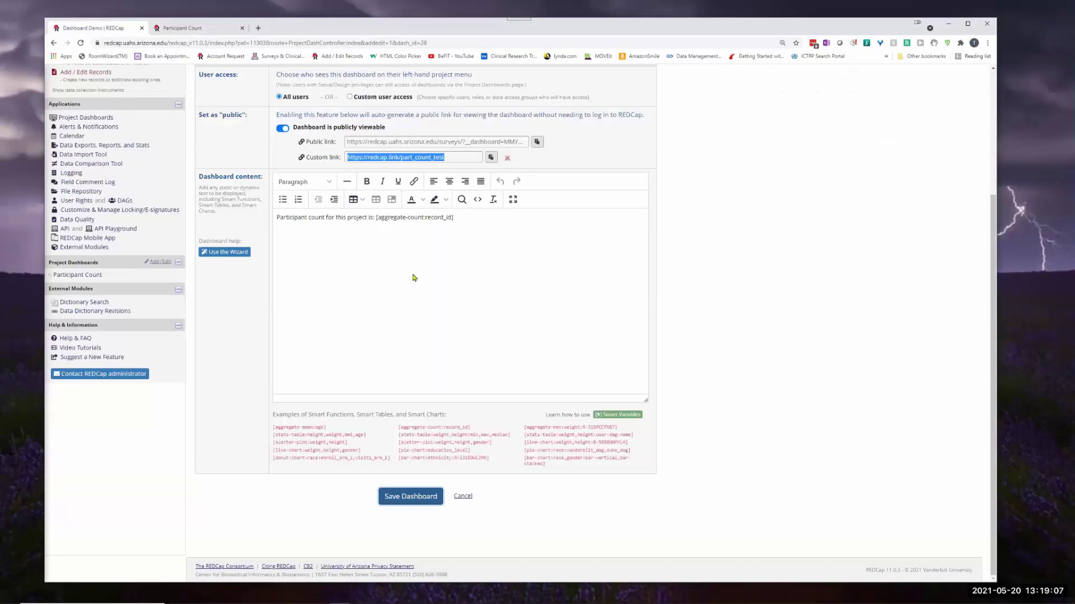
scroll(414, 279, up, 3)
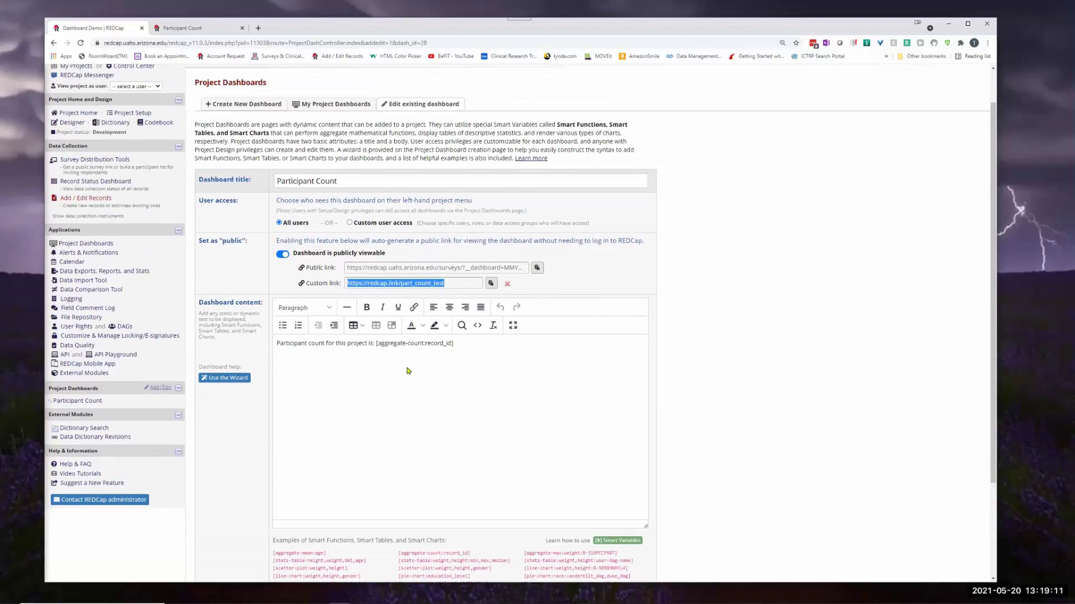
- Start a blank project dashboard and enter 'Ethnicity' as its title
click(253, 105)
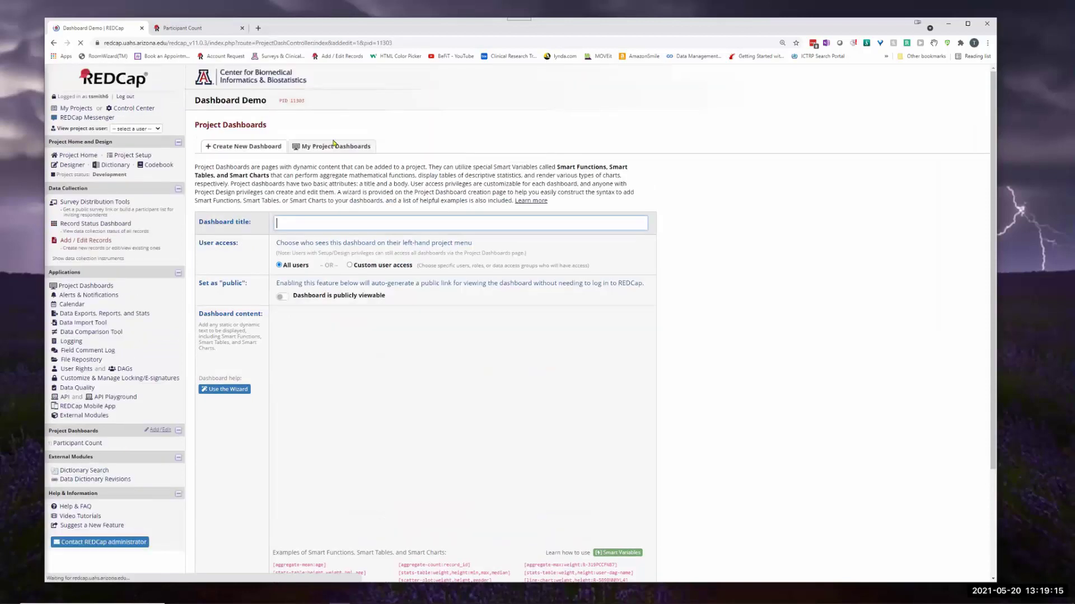
click(288, 224)
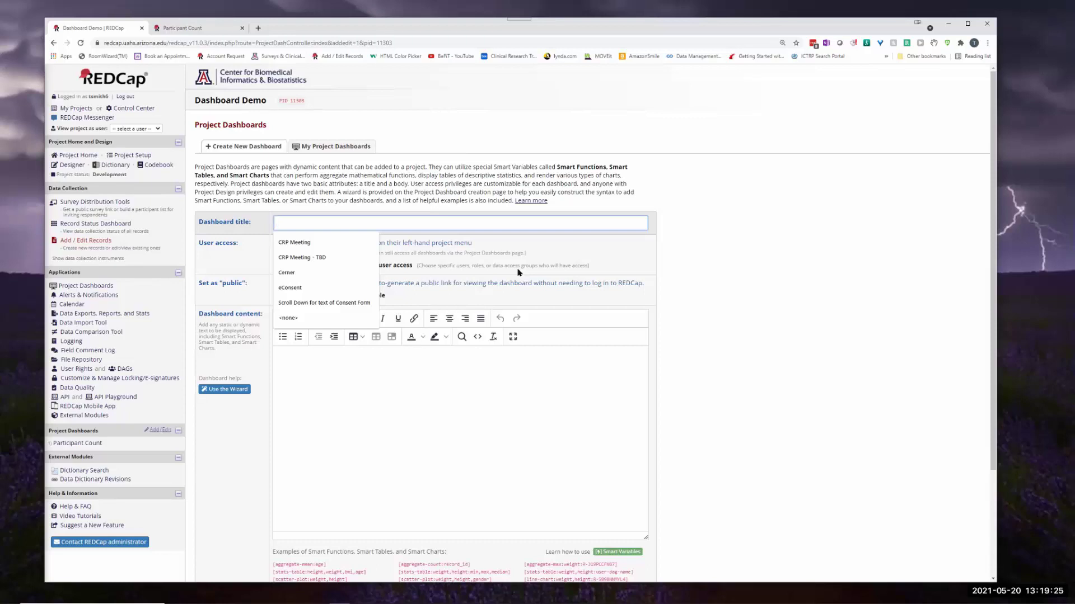
text(Ethnicity)
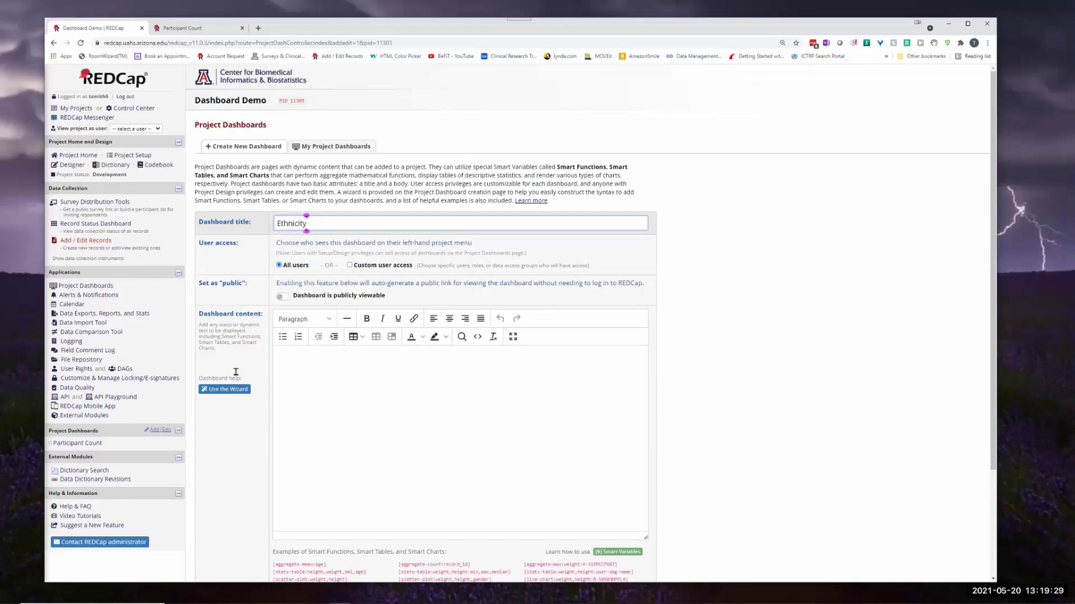
- Build the [pie-chart:ethnicity] syntax in the wizard using pie-chart and the ethnicity field, and select it
click(234, 392)
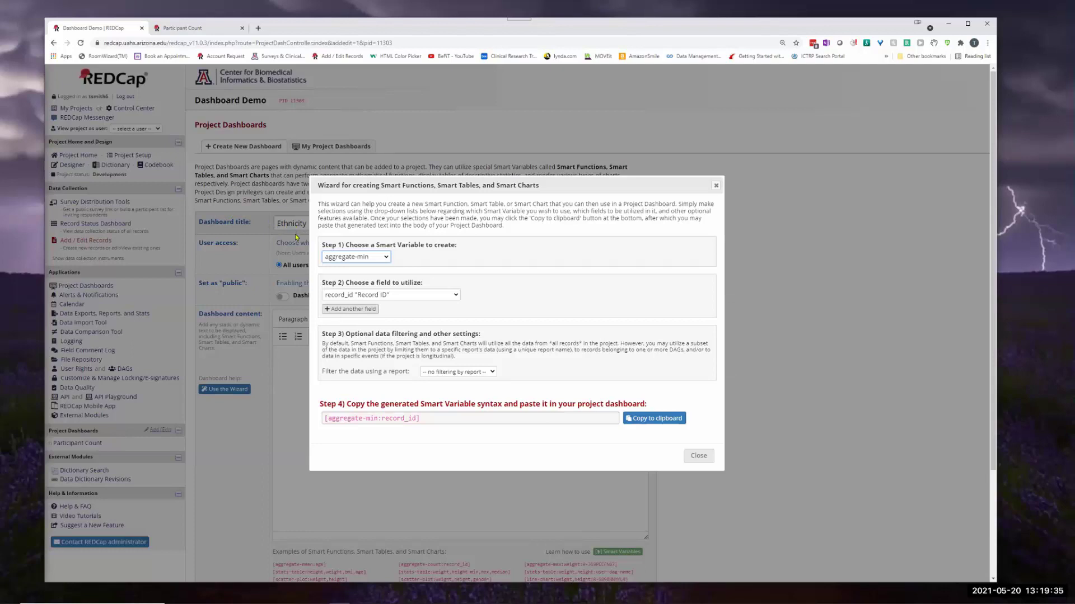
click(386, 258)
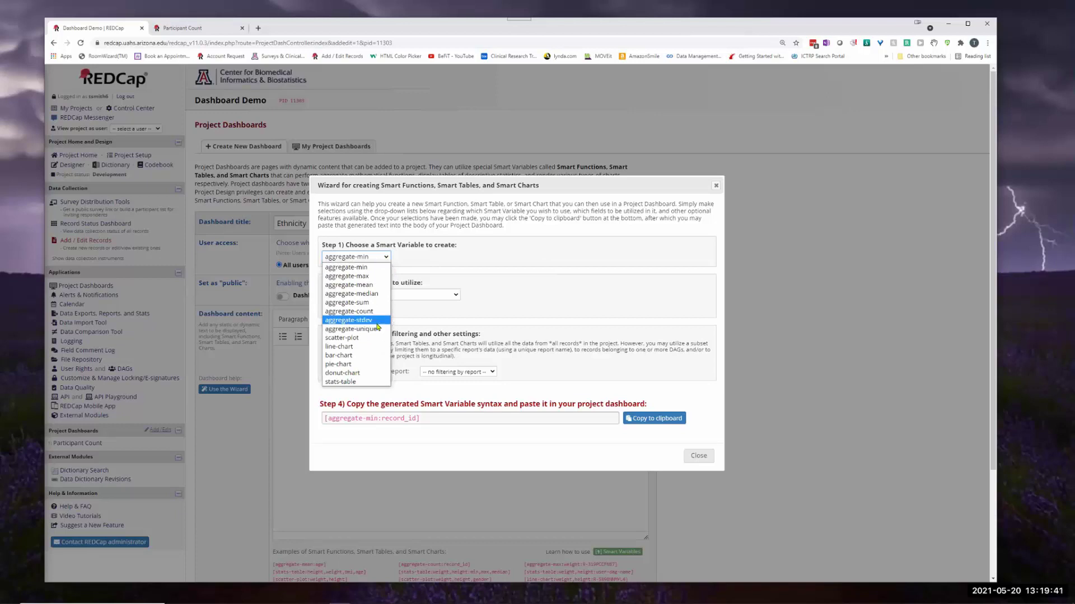
click(350, 365)
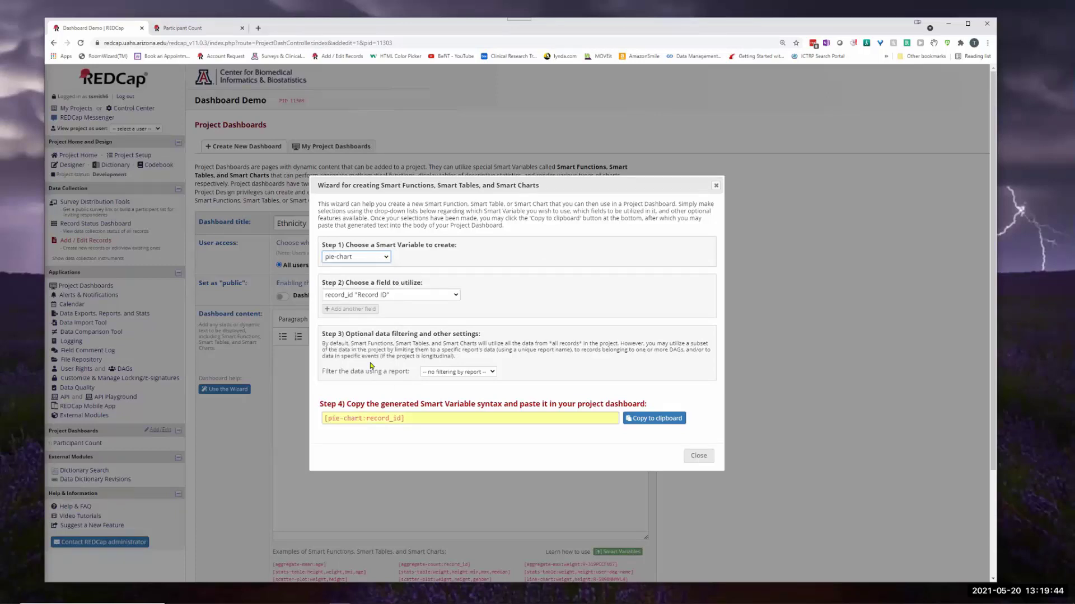
click(408, 296)
scroll(406, 386, down, 5)
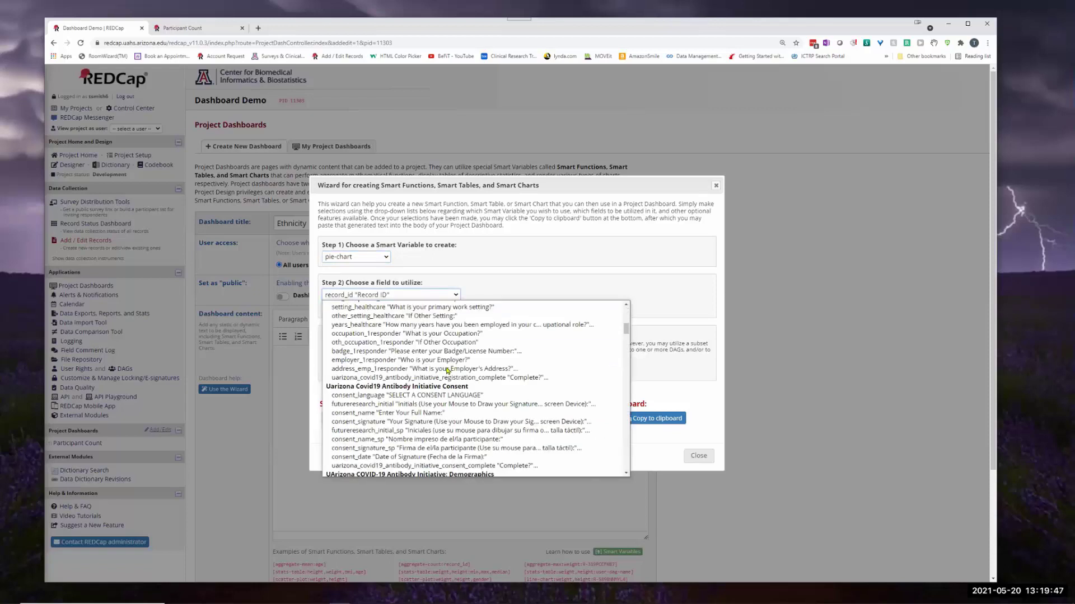
scroll(405, 388, down, 3)
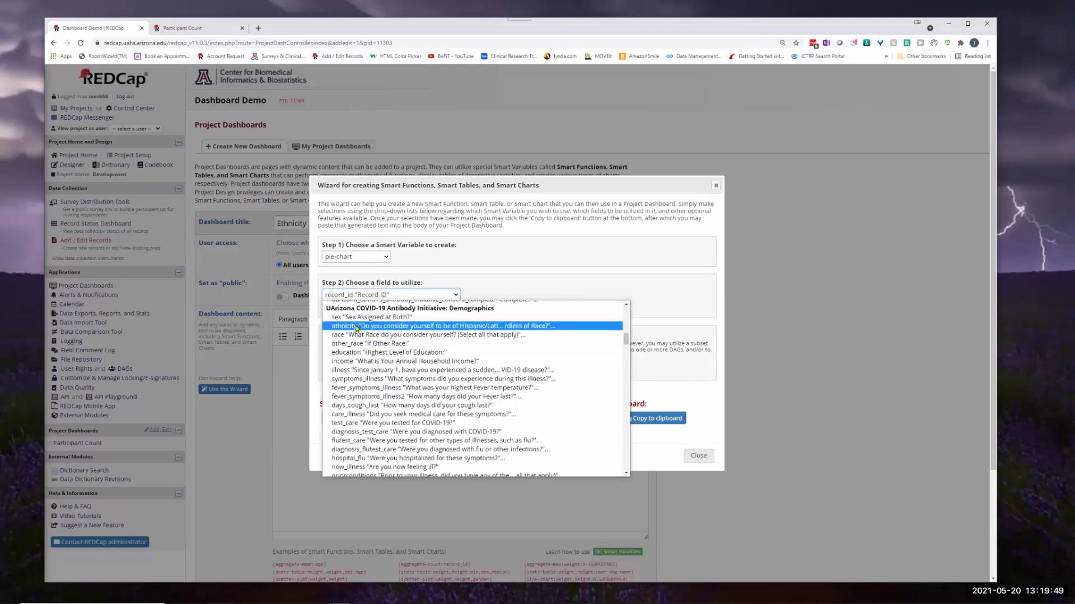
click(359, 328)
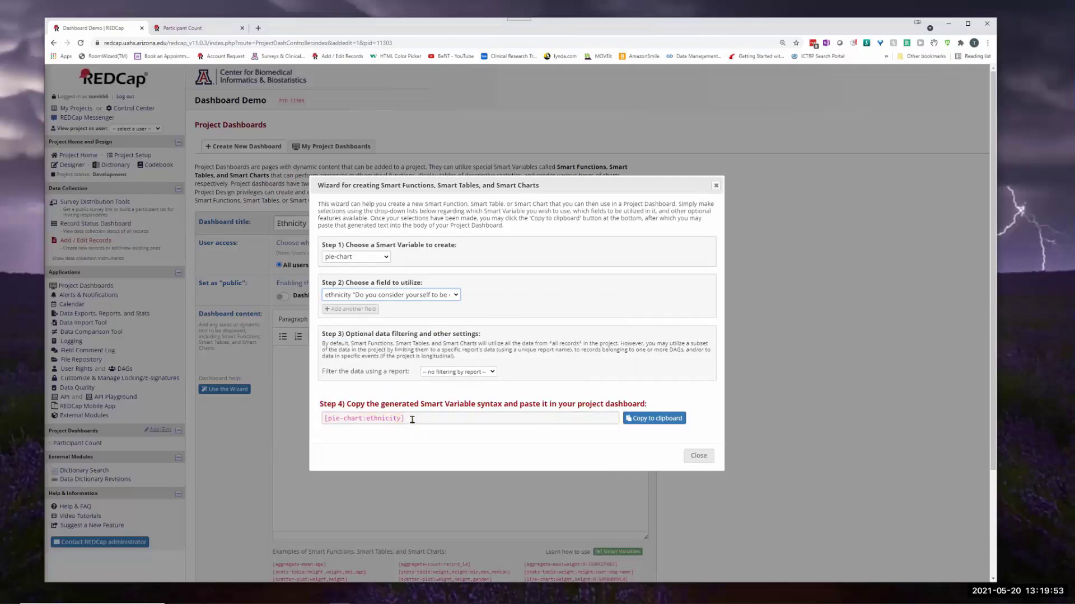
drag(412, 419, 320, 422)
key(ctrl+c)
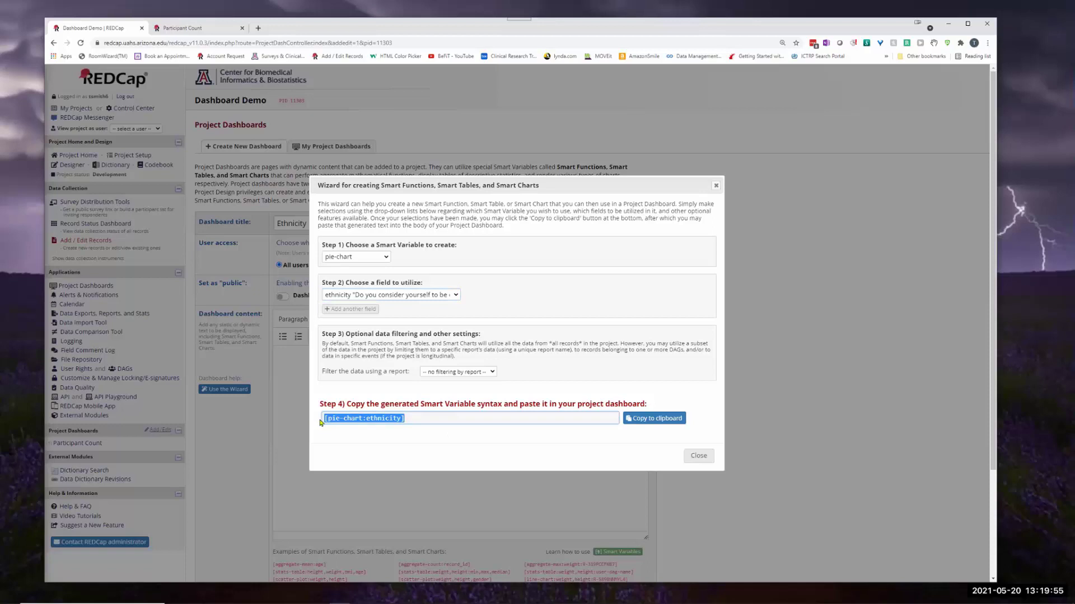
- Enter 'This is a pie chart of ethnicity responses. Yes indicates hispanic:' followed by the pasted pie-chart syntax
click(698, 456)
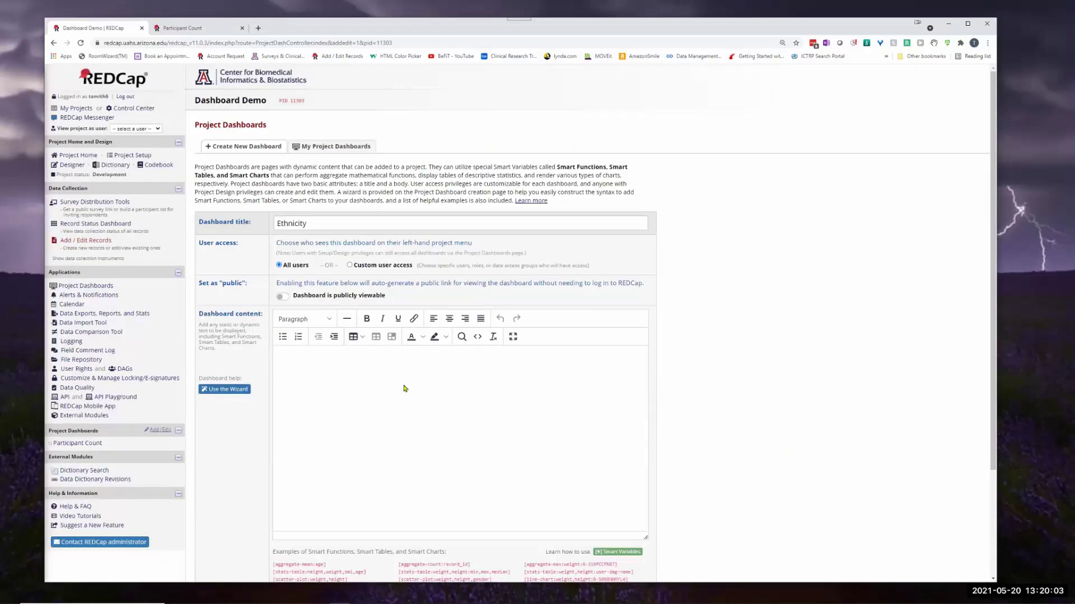
text(This is a pie chart of ethnicity responses. Yes)
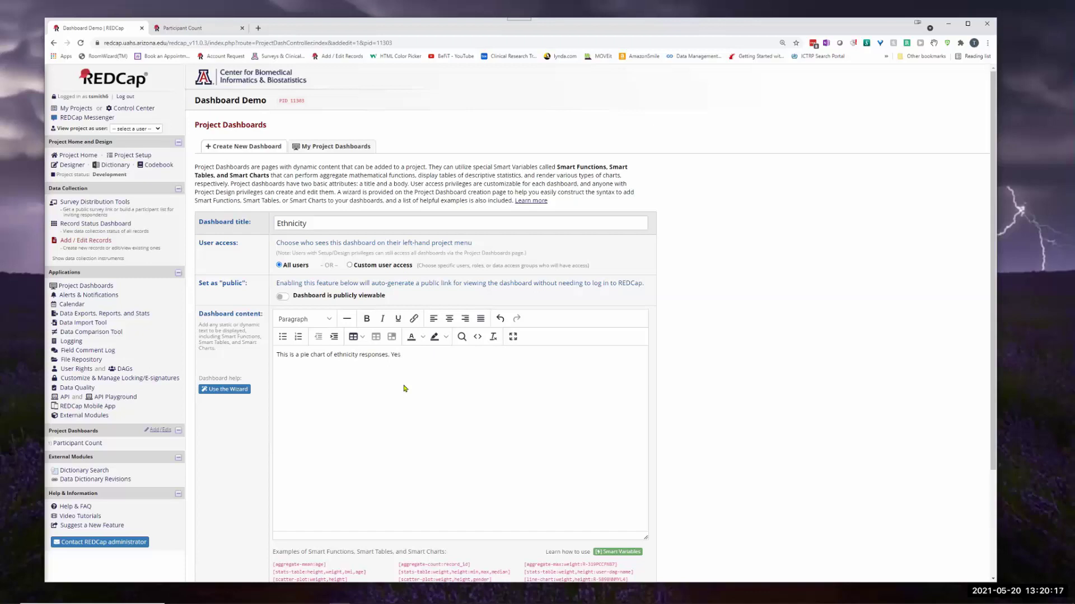
text( indicates hispanic:)
key(ctrl+v)
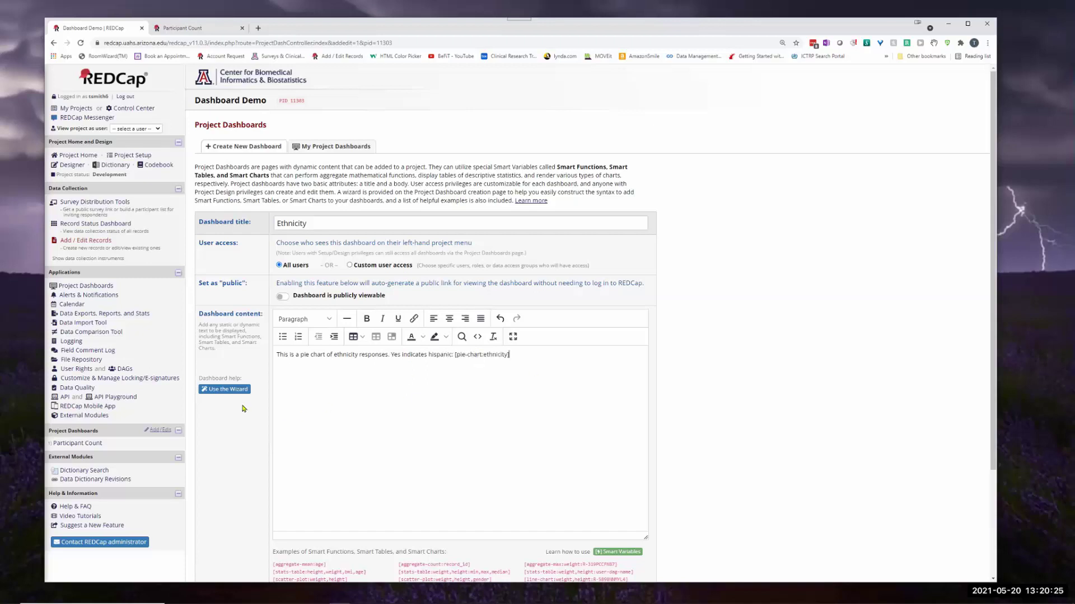
scroll(504, 482, down, 3)
- Save and open the Ethnicity dashboard, checking its 24.5% Yes / 75.5% No pie chart
click(411, 496)
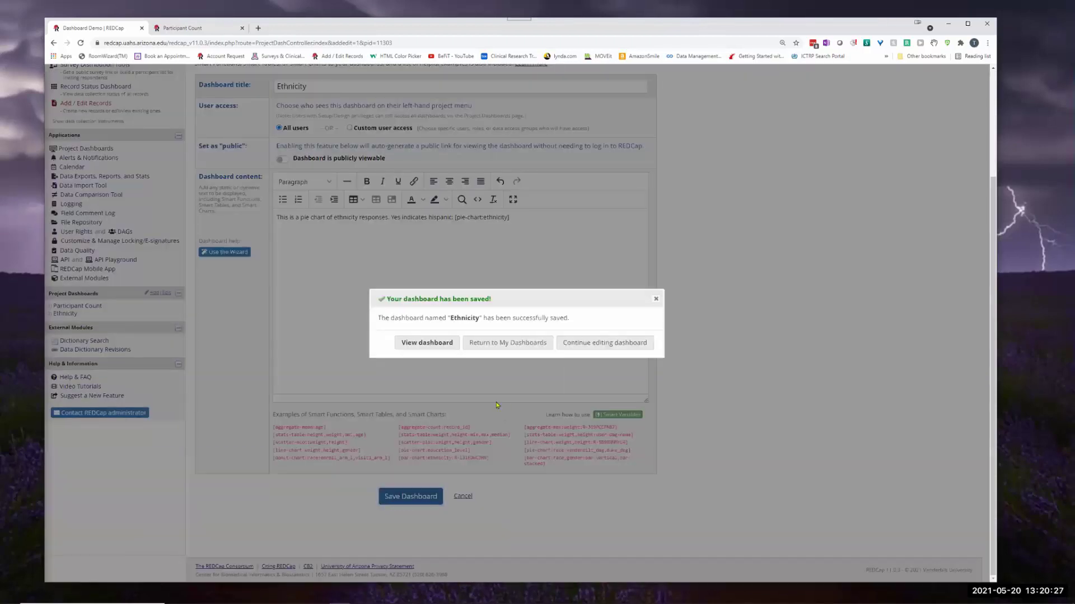
click(428, 343)
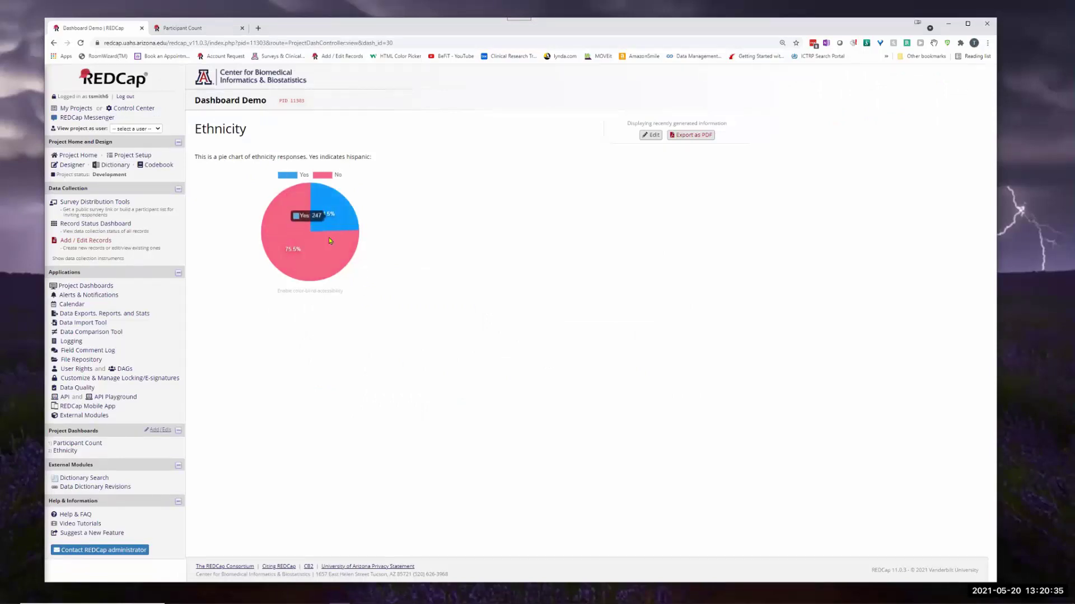
mouse_move(343, 206)
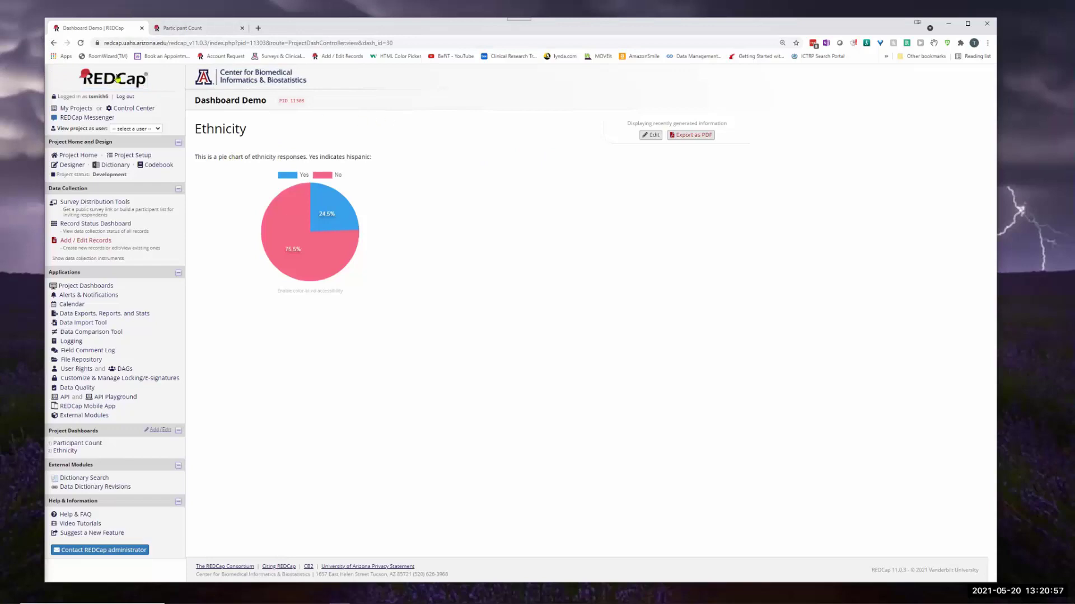
- Go back to the Project Dashboards list and begin a new dashboard with its title field ready
right_click(54, 45)
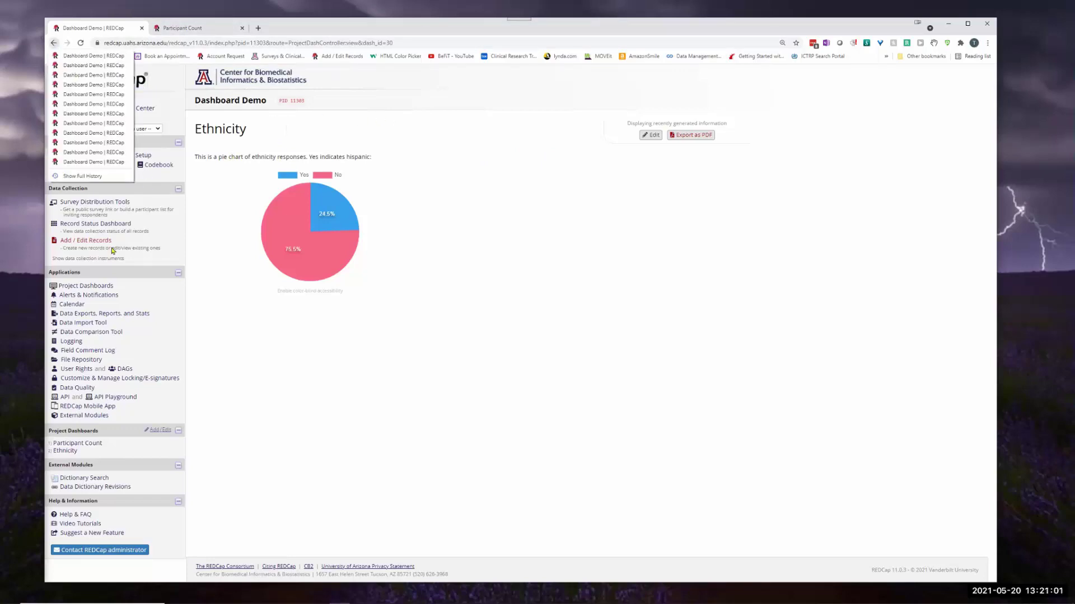
click(97, 287)
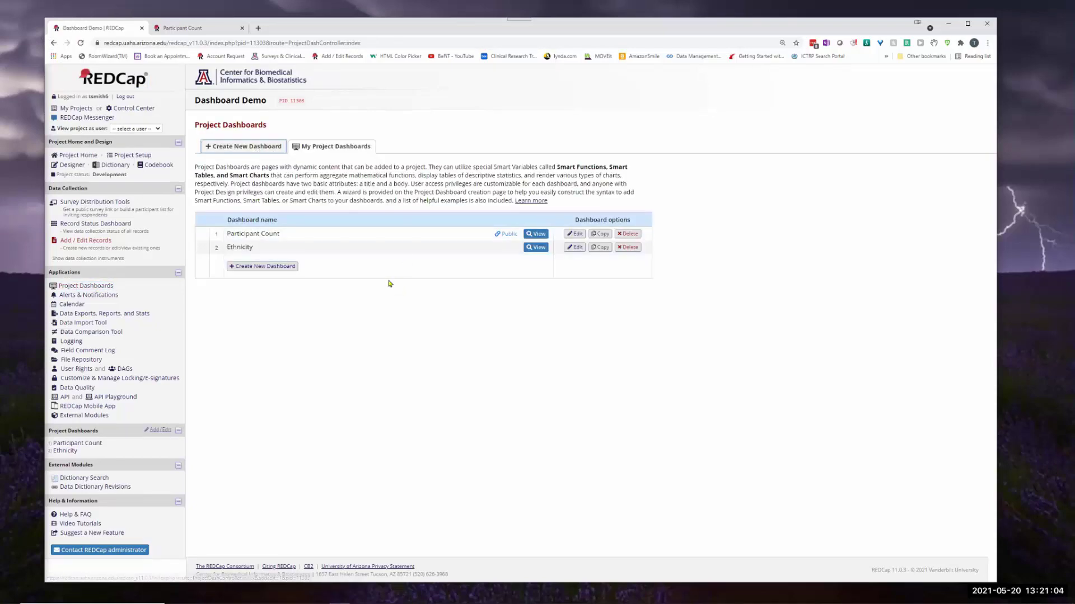
click(239, 147)
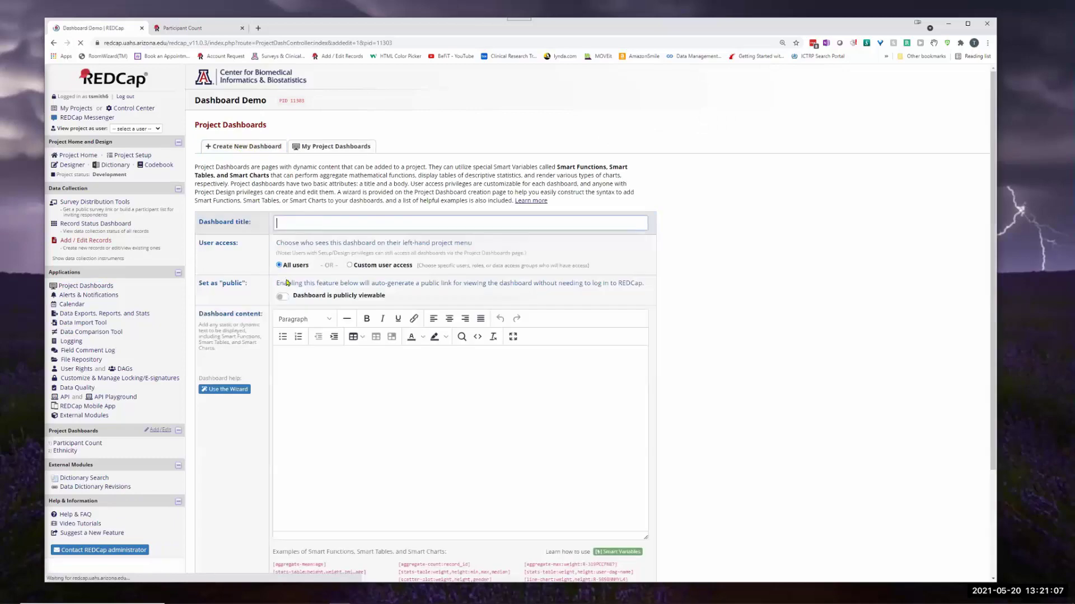
click(286, 226)
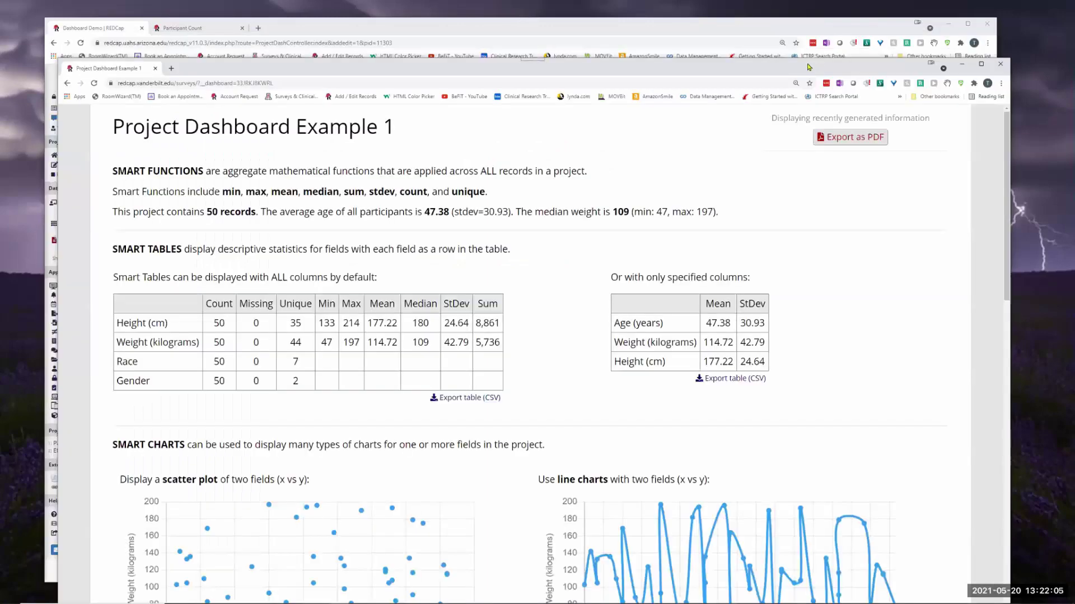
- Move the Project Dashboard Example 1 window aside
drag(846, 73, 837, 24)
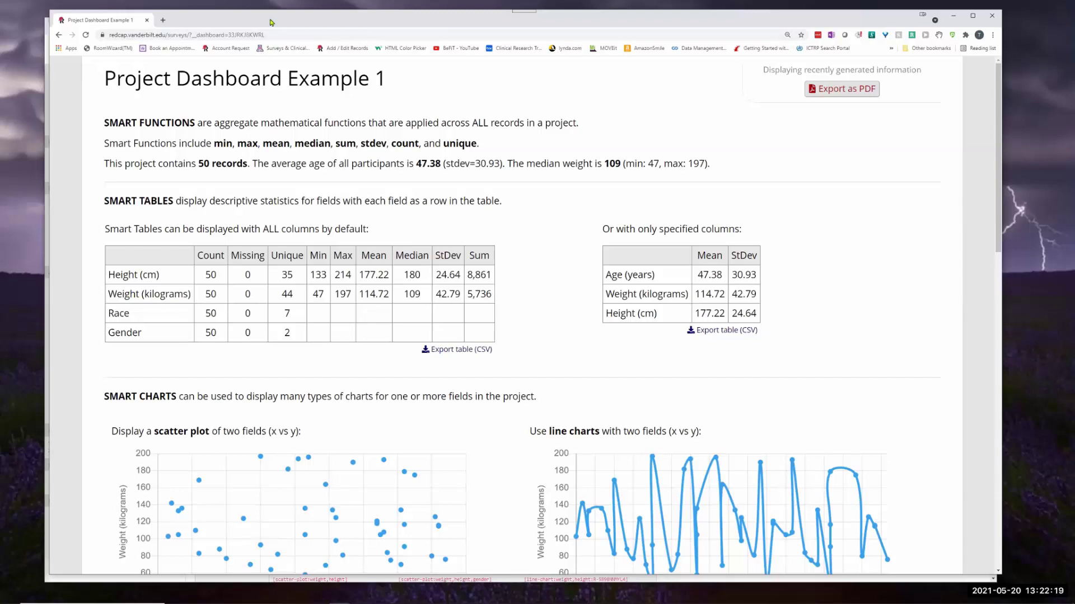
- In the smart variable wizard, build a stats-table smart table for the race field
key(alt+Tab)
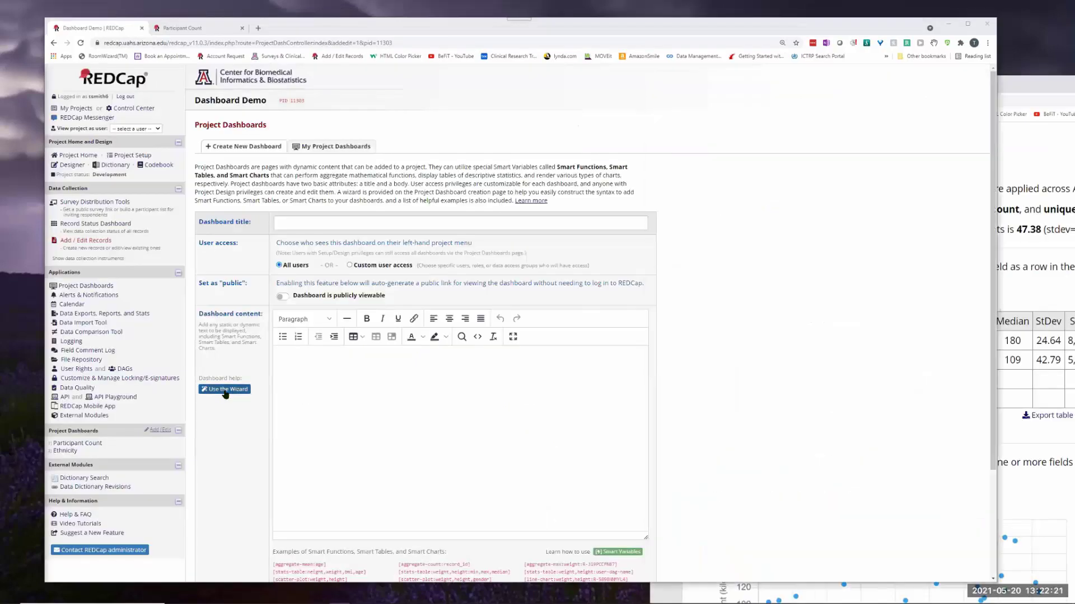
click(225, 390)
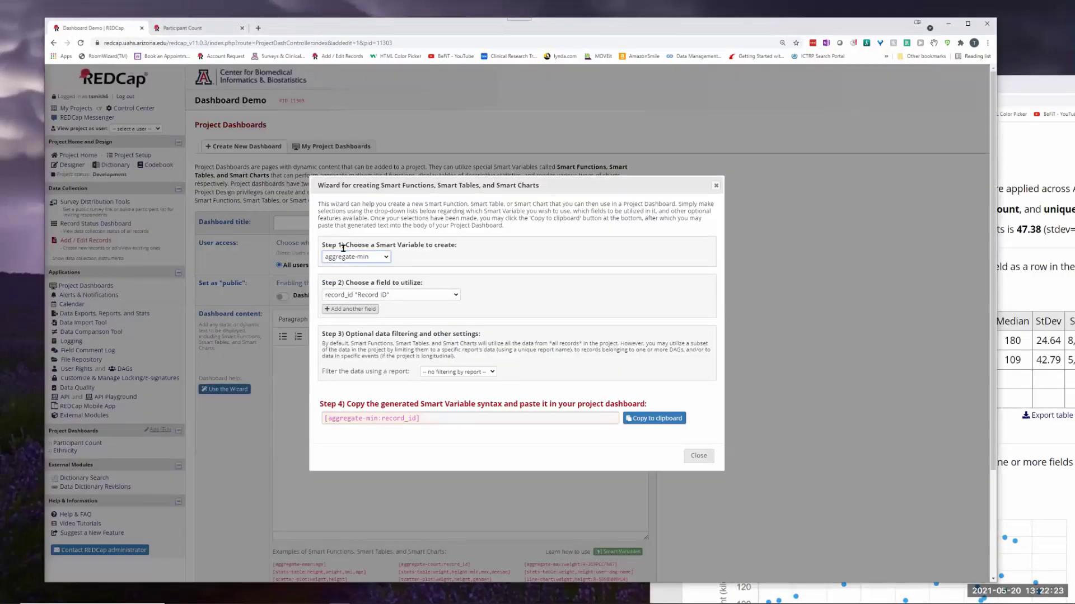
click(347, 257)
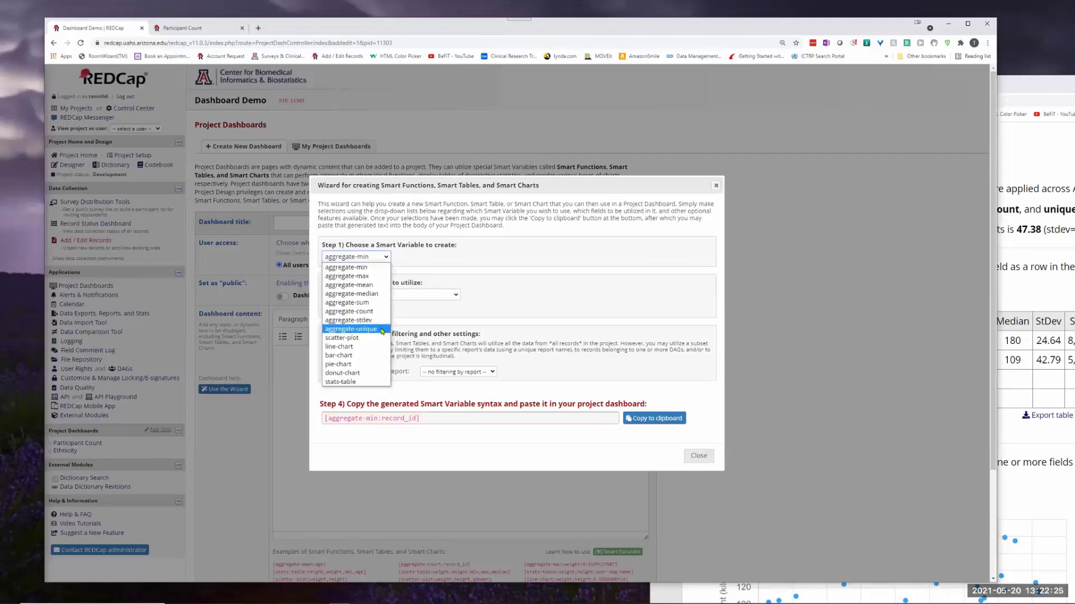
click(339, 383)
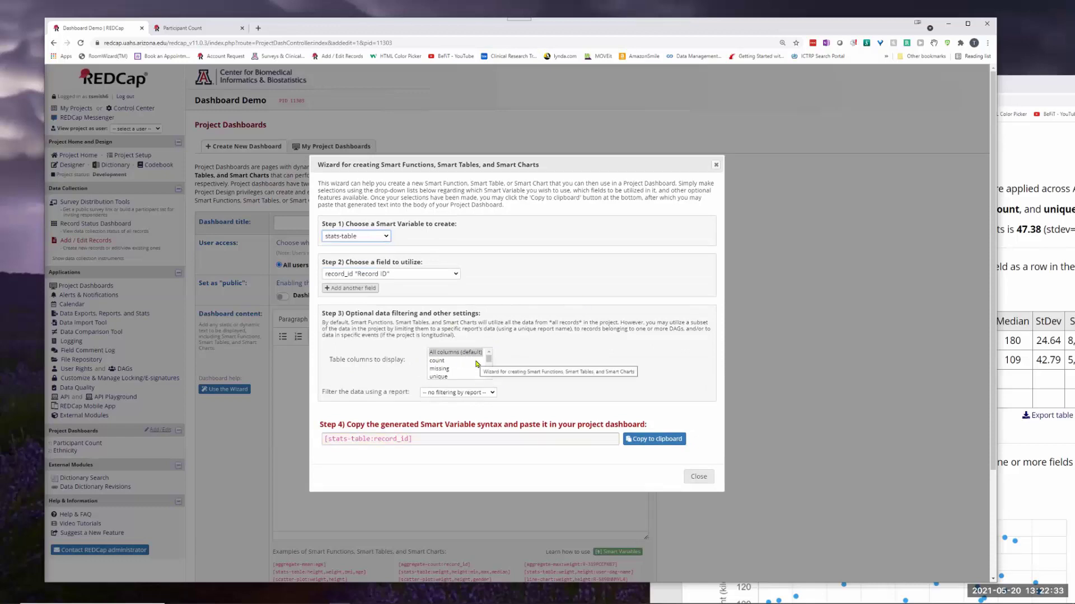
click(456, 276)
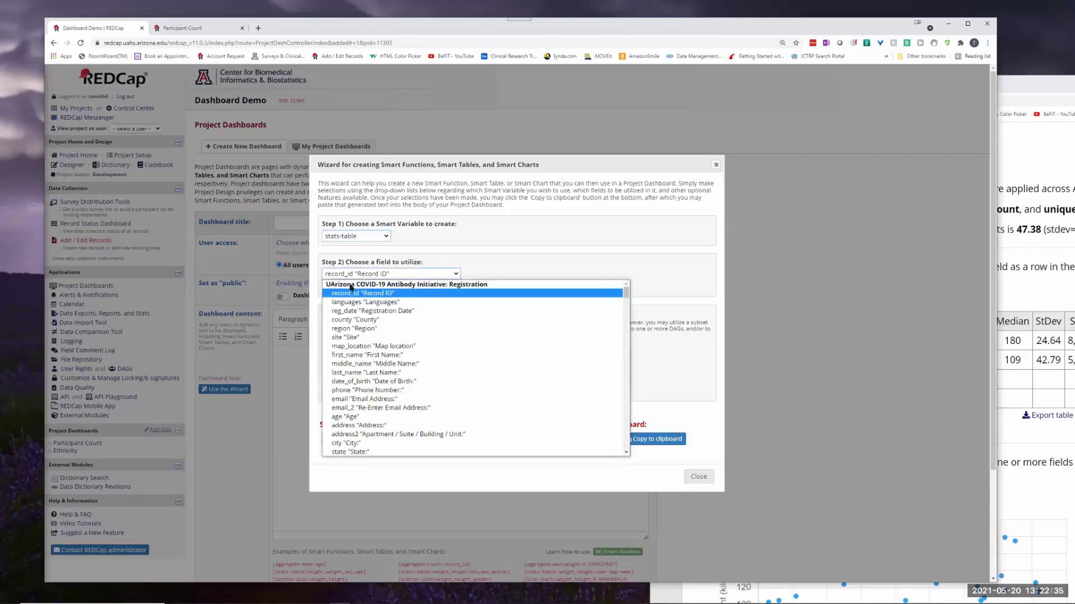
scroll(489, 377, down, 10)
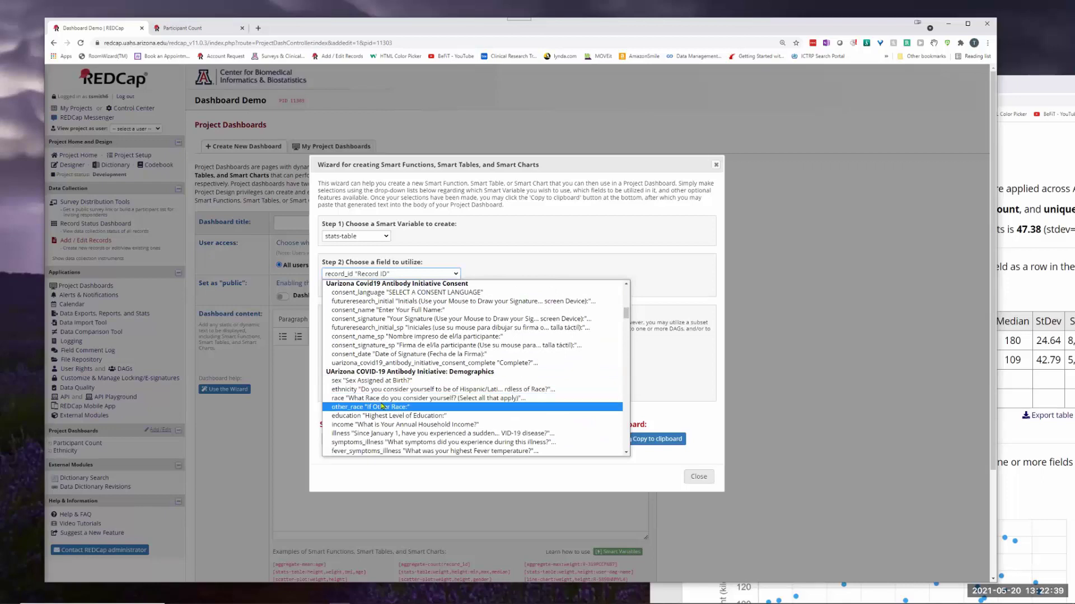
click(400, 399)
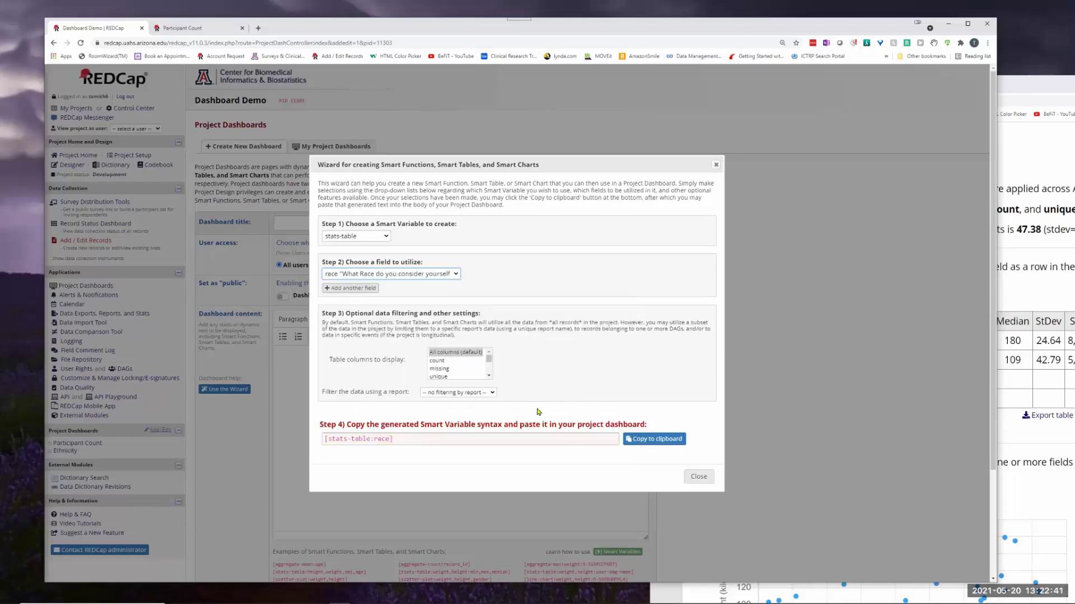
- Copy the generated [stats-table:race] syntax and close the wizard
click(397, 440)
drag(397, 440, 319, 442)
key(ctrl+c)
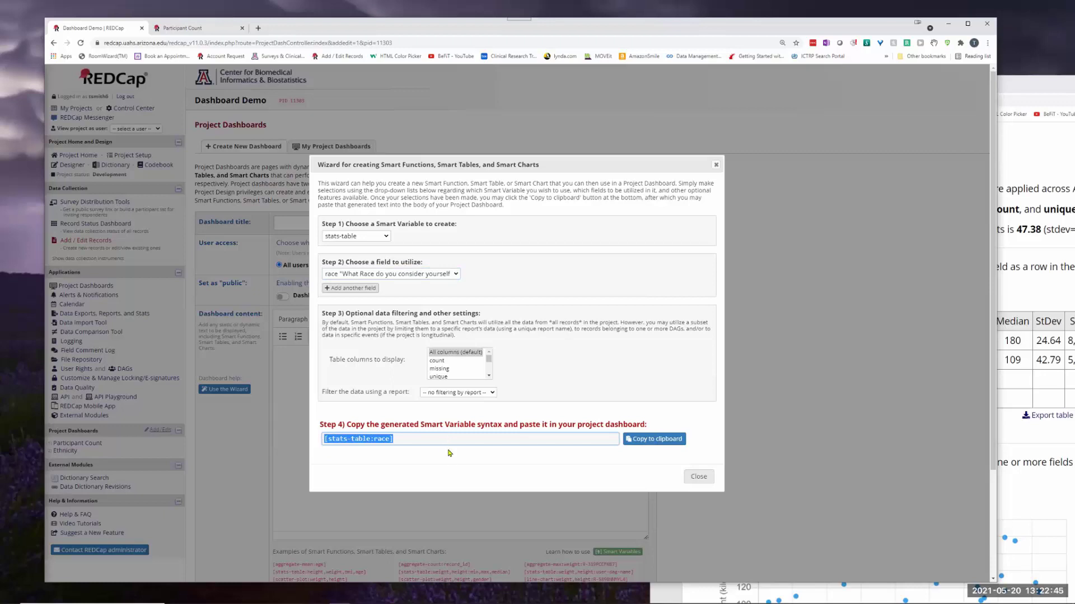
click(700, 477)
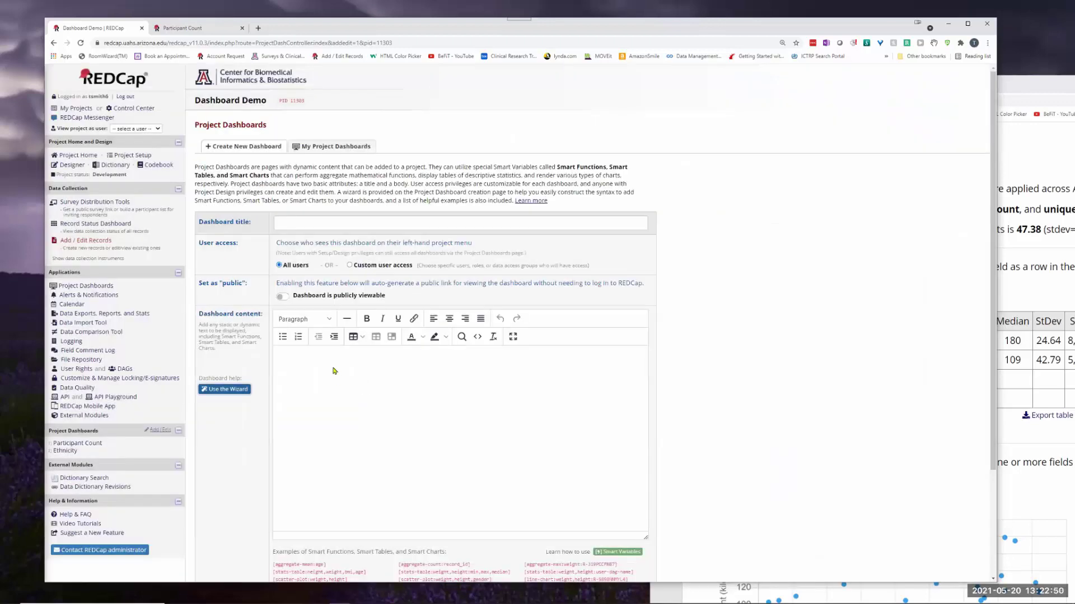
click(335, 366)
- Paste the [stats-table:race] syntax into the content and, after the missing-title alert, enter the title 'Race test'
key(ctrl+v)
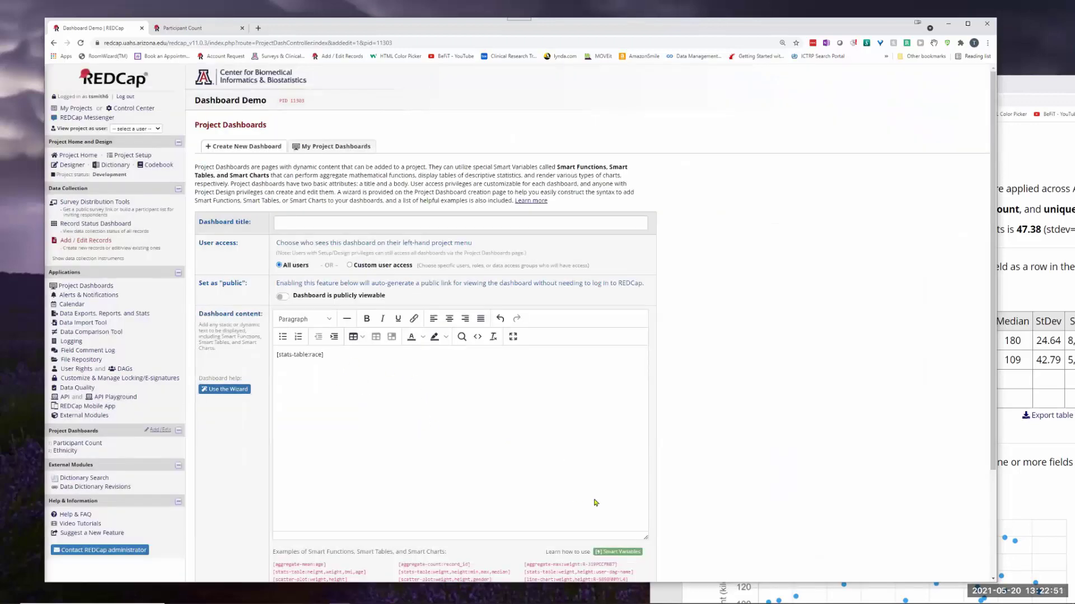
scroll(559, 503, down, 3)
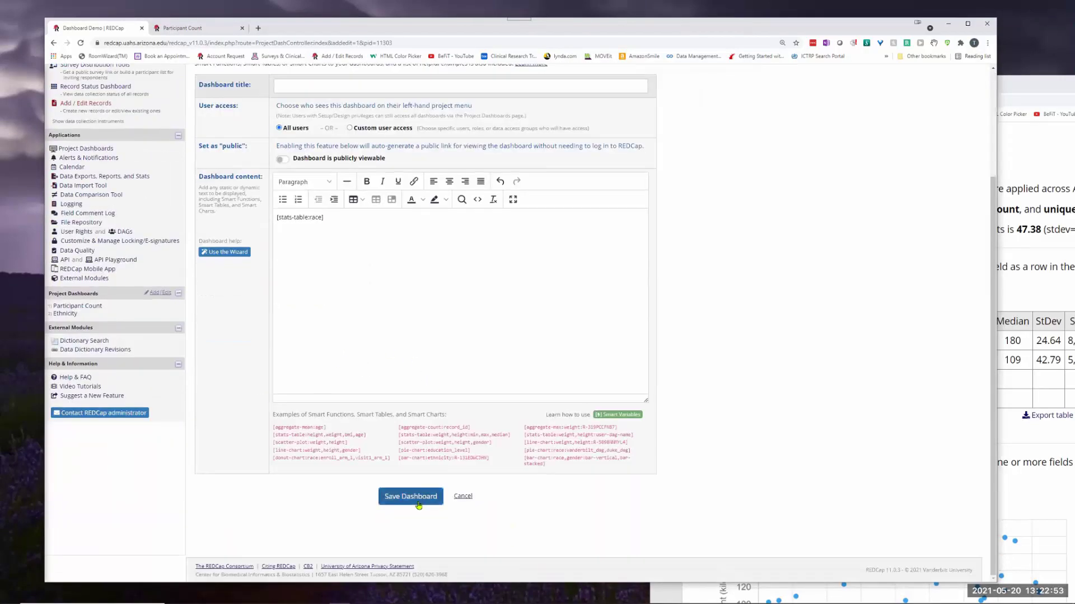
click(410, 497)
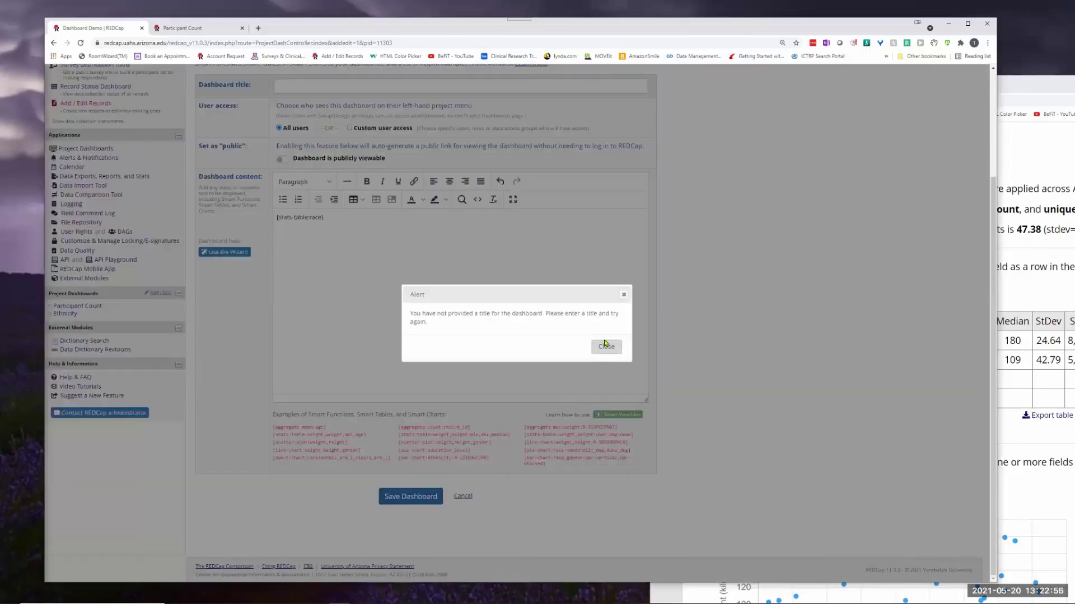
click(605, 345)
click(308, 86)
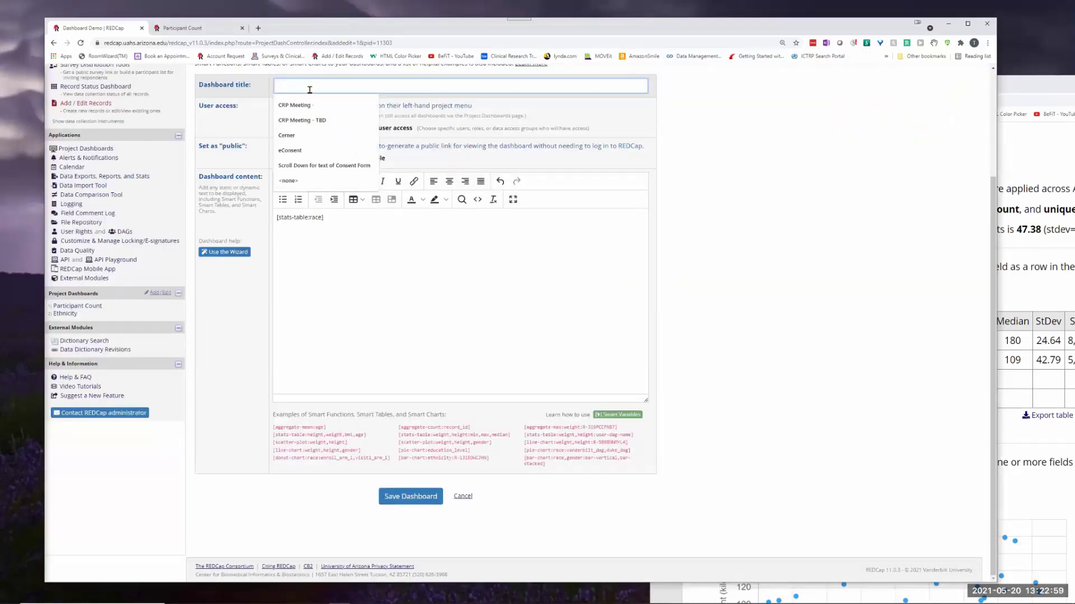
text(Race te)
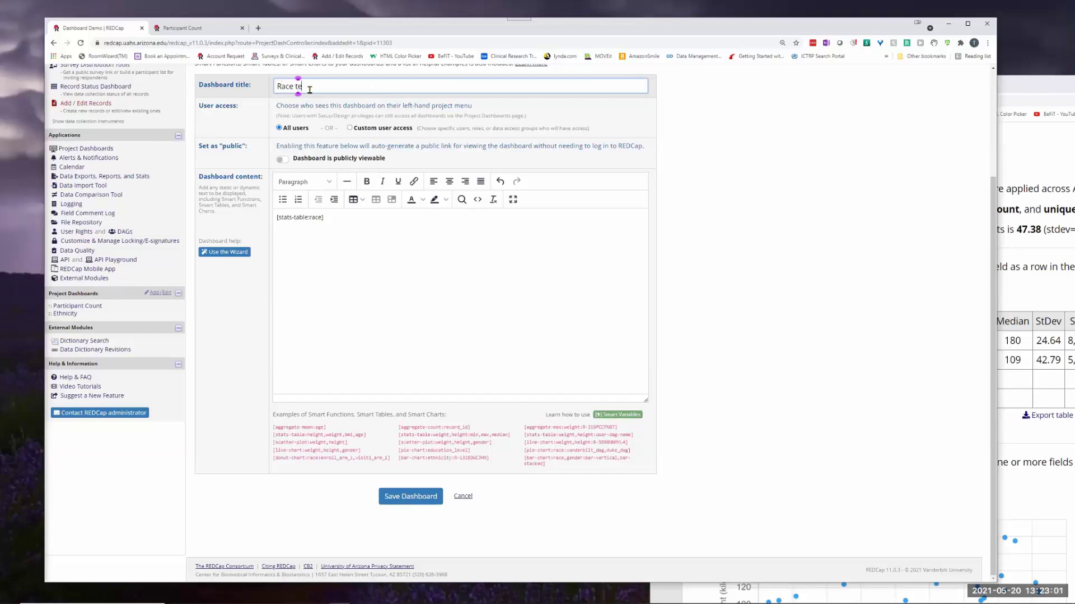
text(st)
- Save and view the Race test dashboard, whose table shows Count 1,008, Missing 218, Unique 6
click(421, 496)
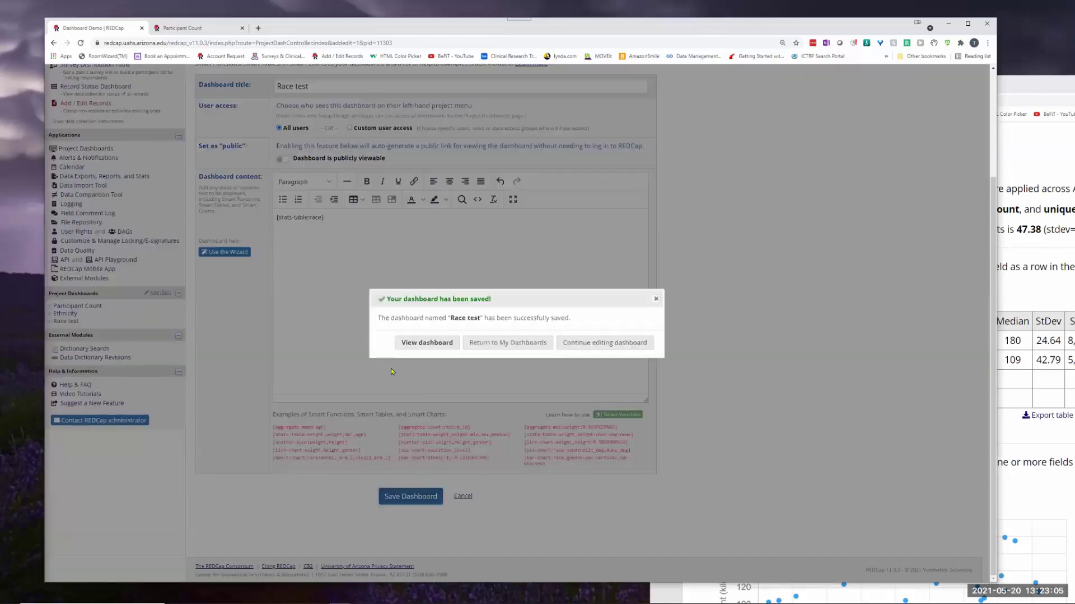
click(420, 342)
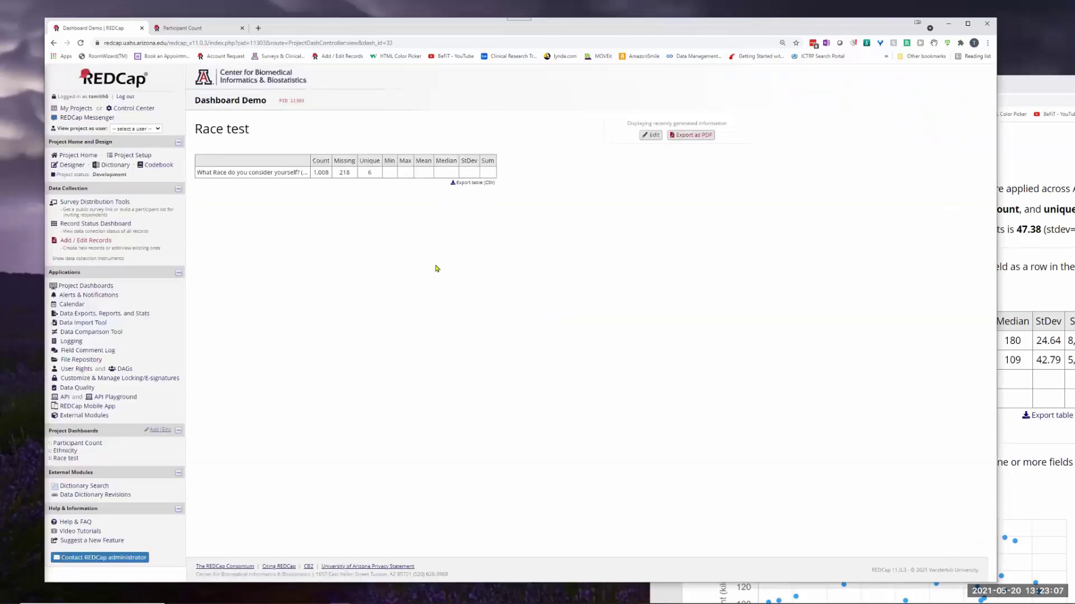
click(1036, 162)
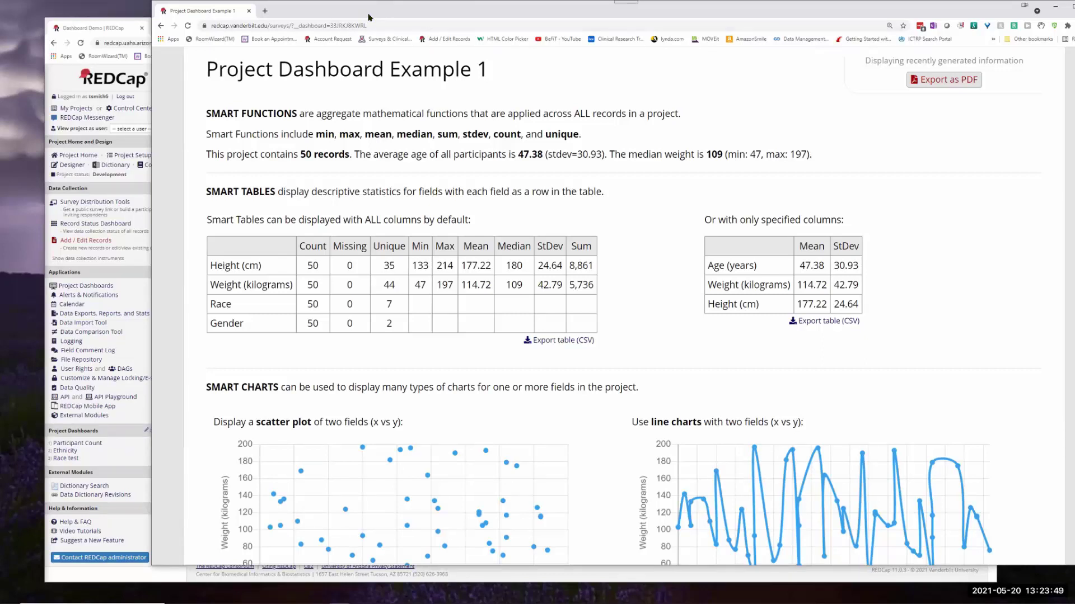
drag(369, 18, 1074, 26)
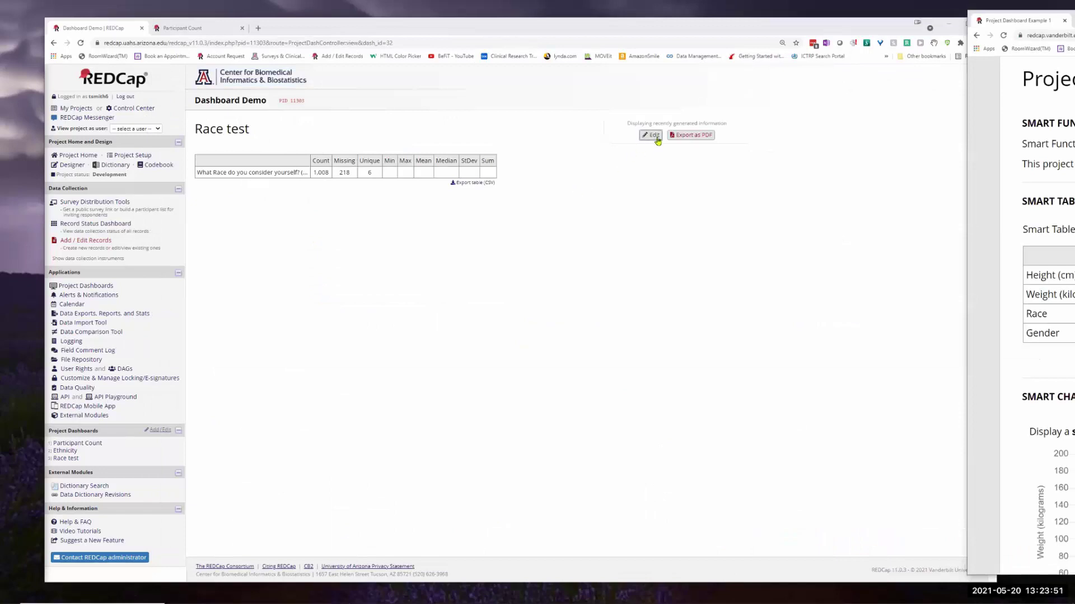
- Start another new dashboard titled 'Age'
click(86, 287)
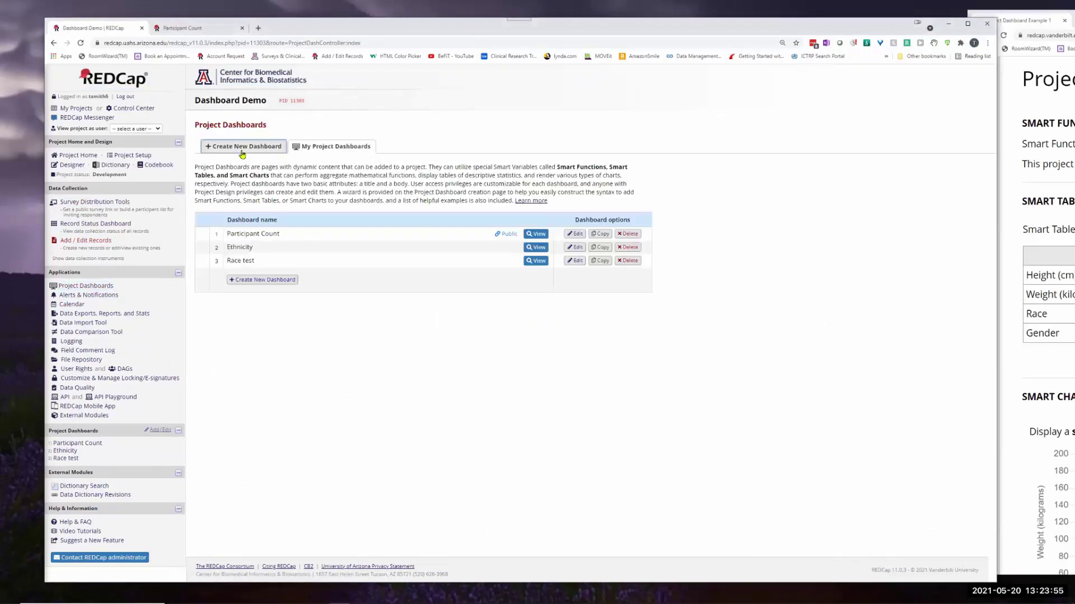
click(256, 281)
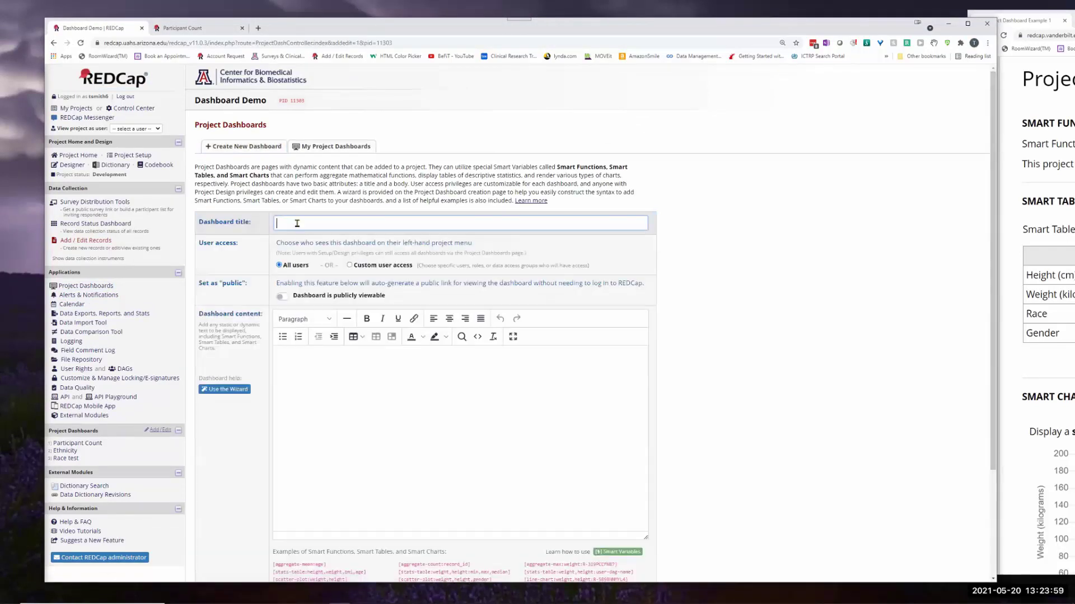
text(Age)
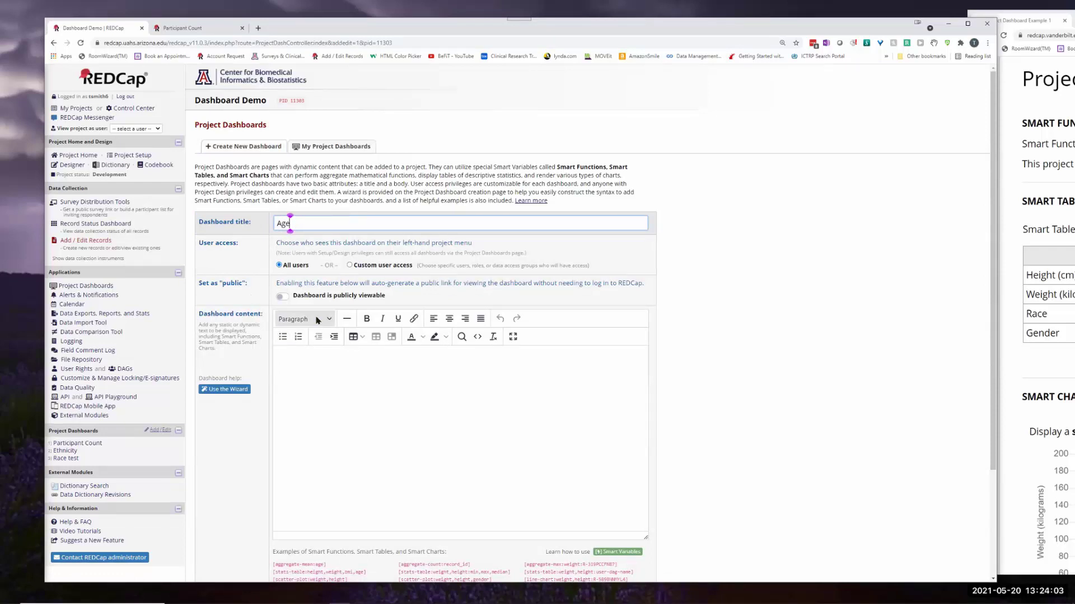
scroll(343, 332, down, 1)
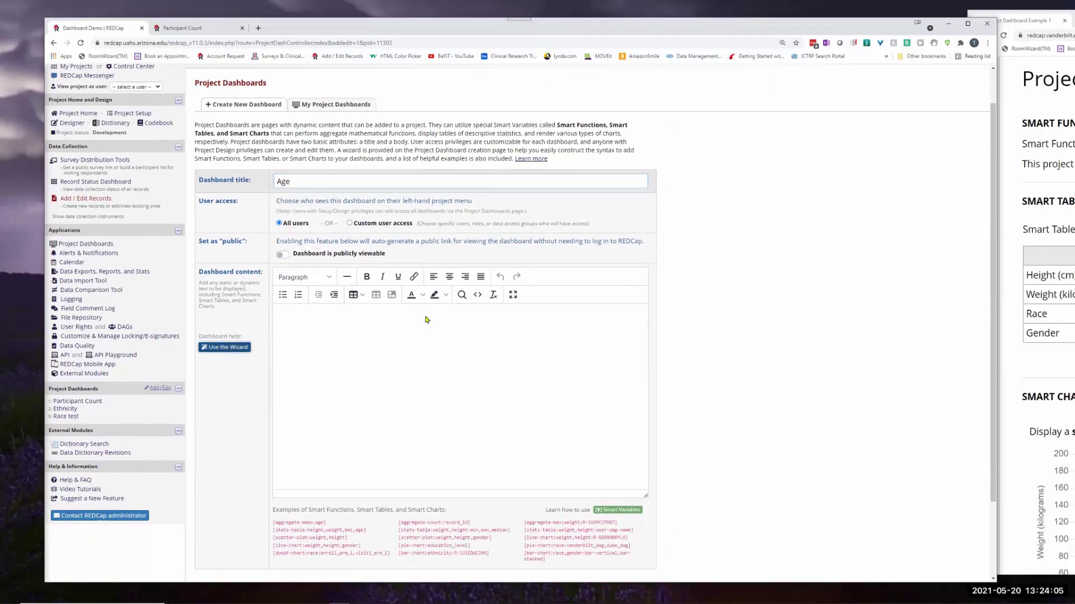
- In the smart variable wizard, generate aggregate-mean syntax for the Age field and select it
click(224, 347)
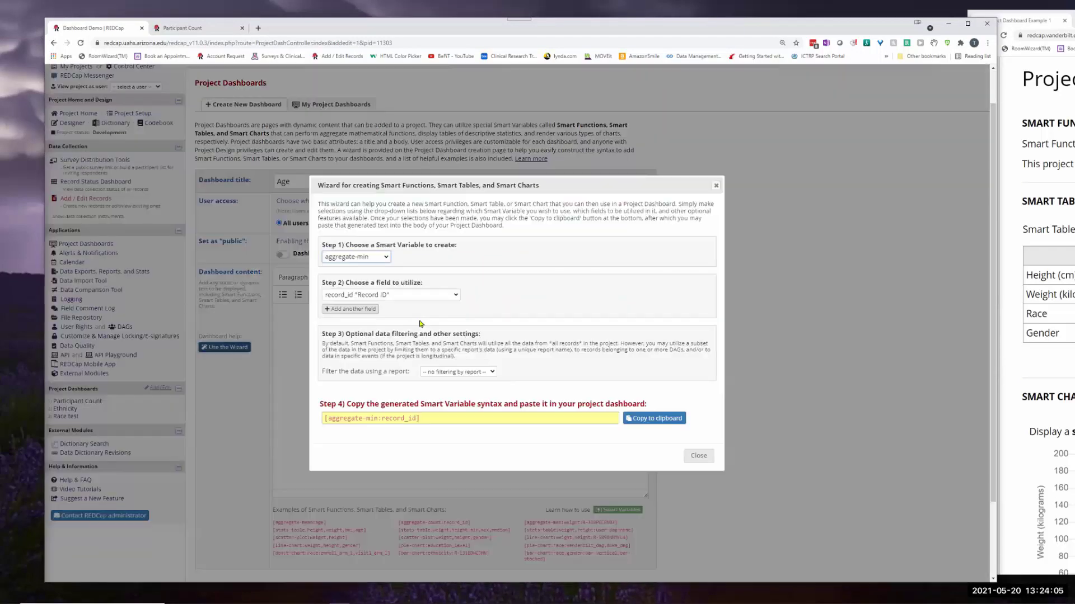
click(362, 257)
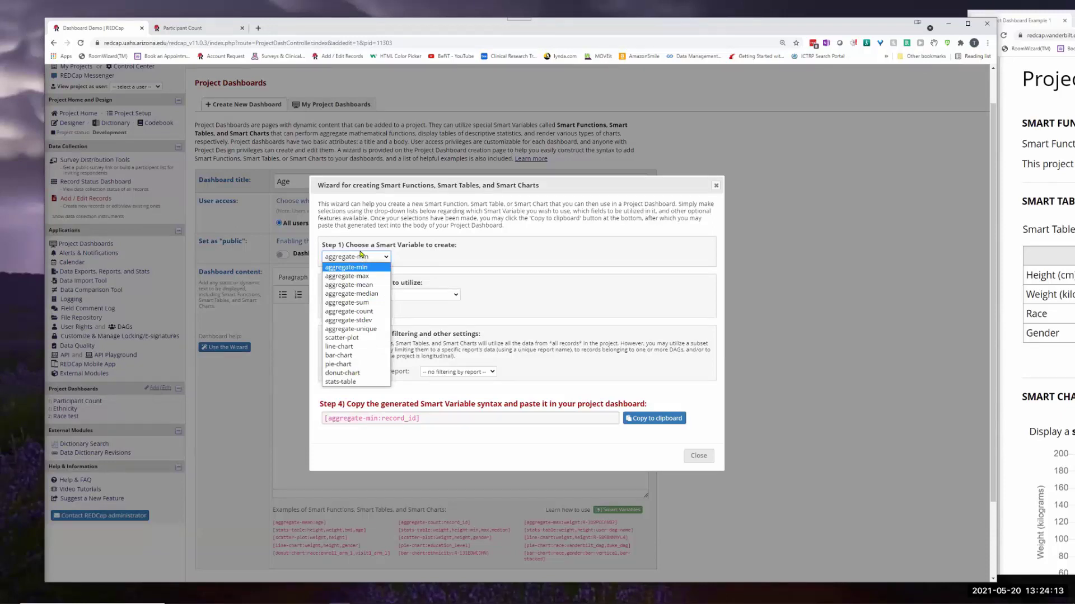
click(368, 288)
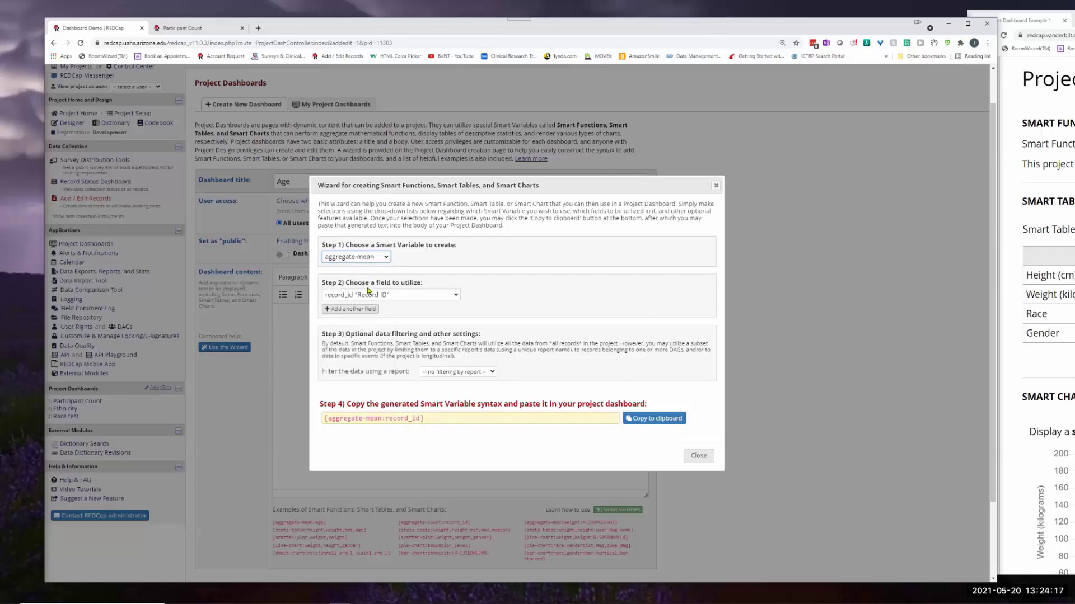
click(403, 297)
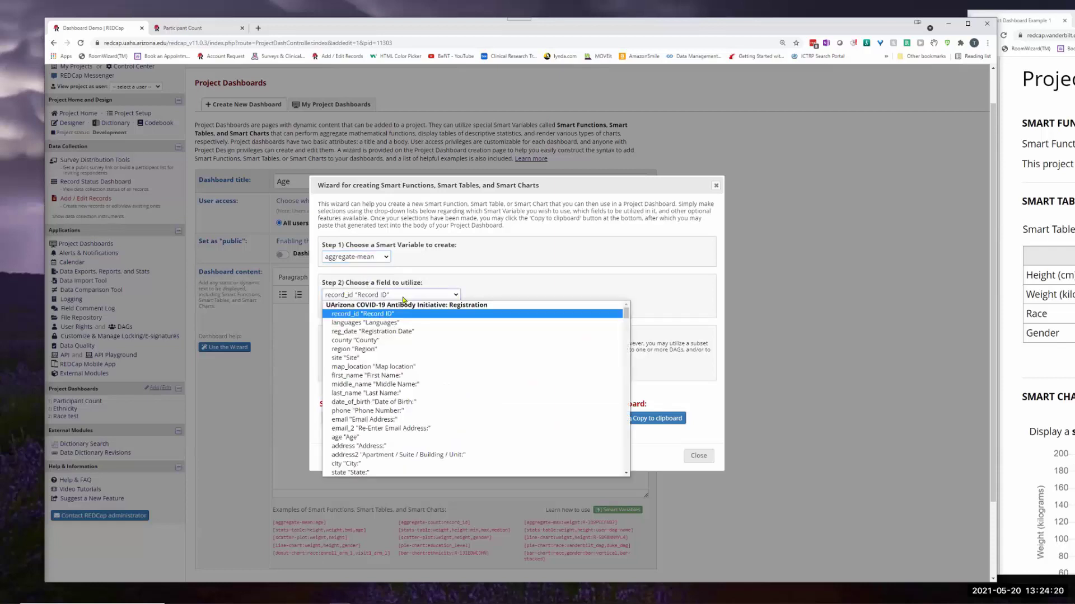
click(345, 438)
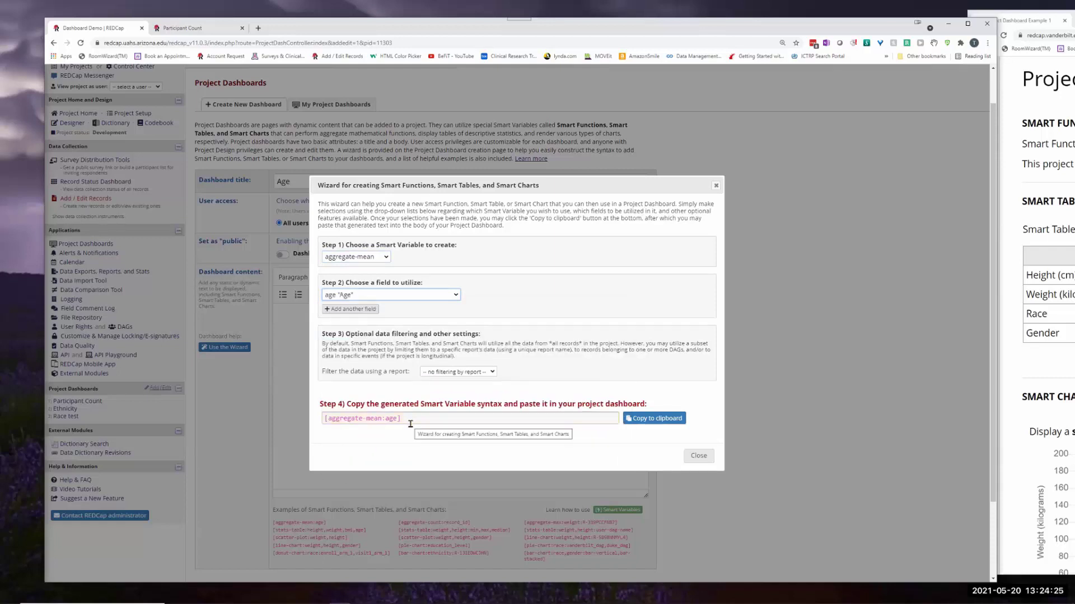
drag(410, 418, 322, 416)
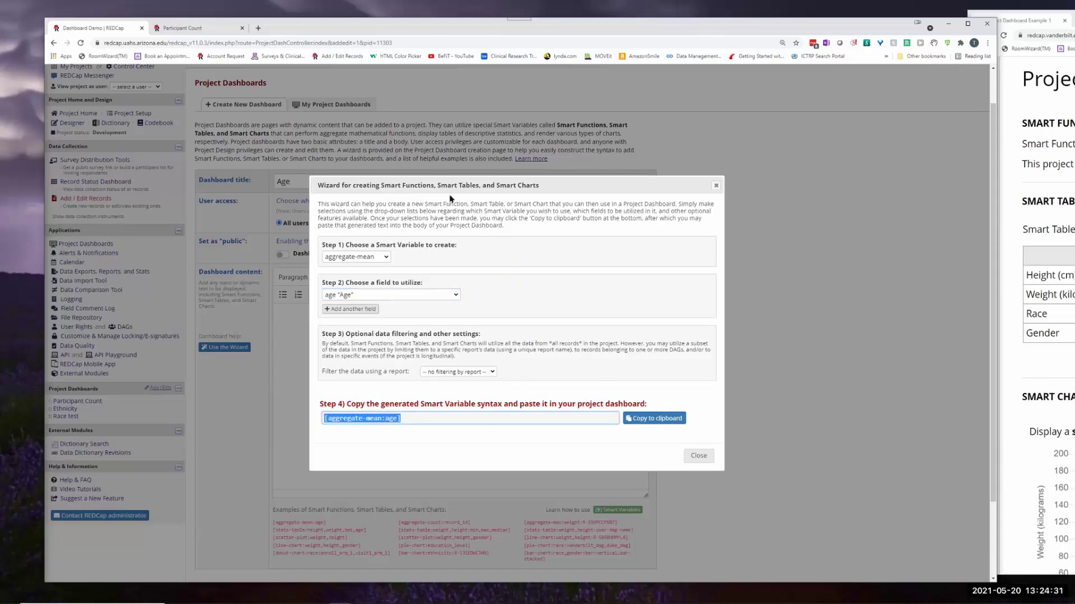
click(382, 258)
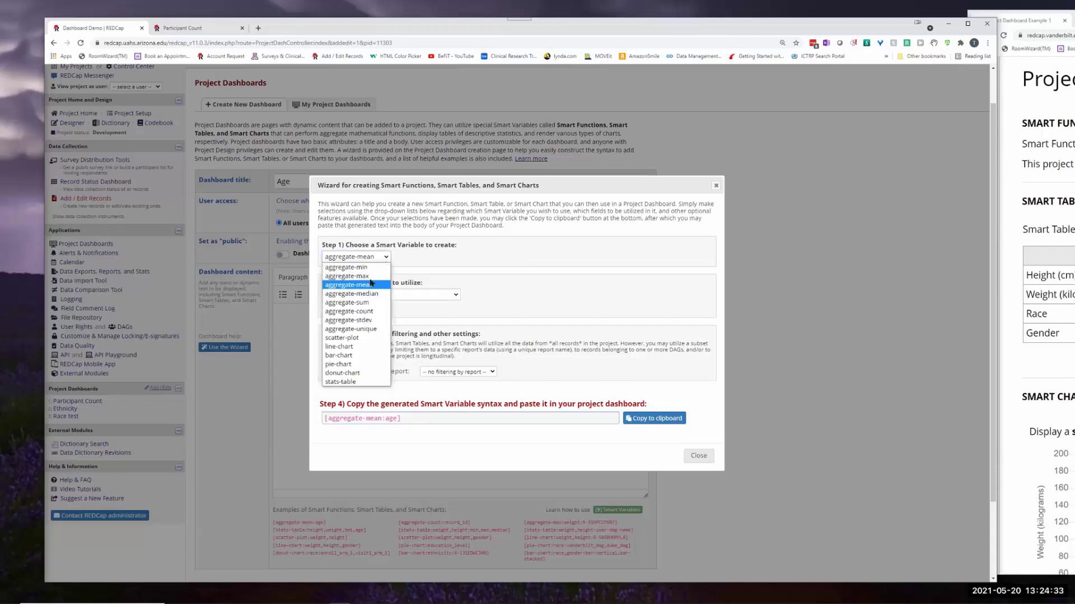
- Switch to a stats-table with only mean and stdev columns and select the [stats-table:age:mean,stdev] syntax
click(359, 377)
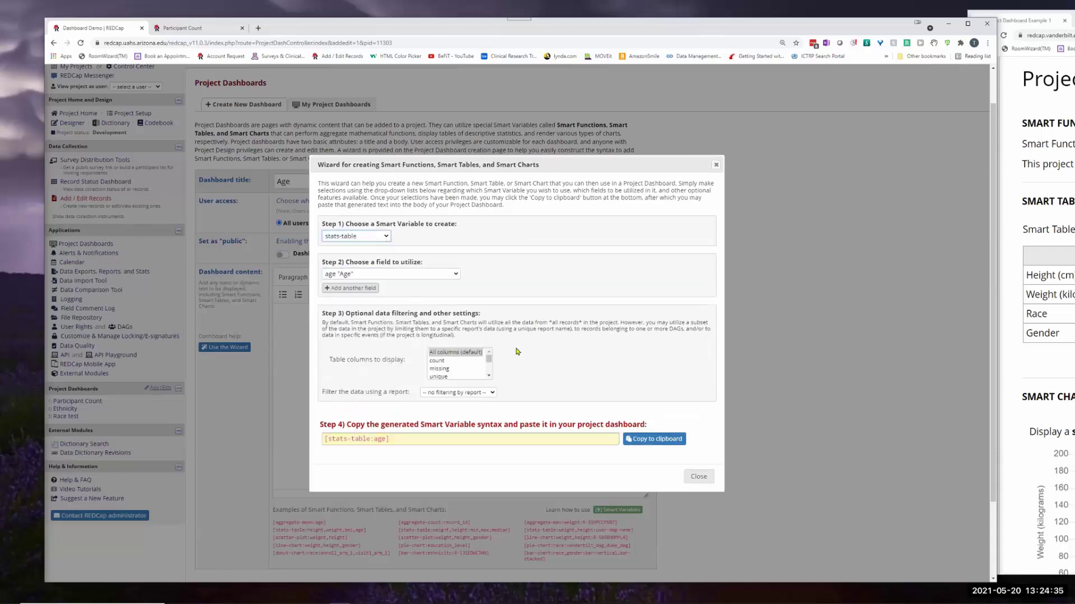
click(489, 376)
click(489, 376)
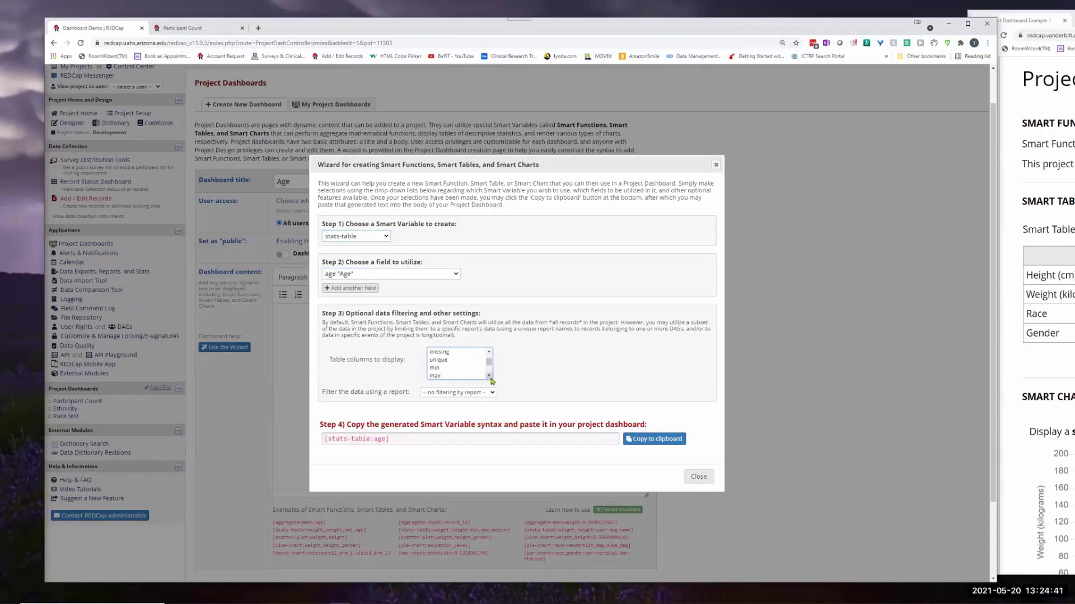
double_click(490, 378)
click(438, 368)
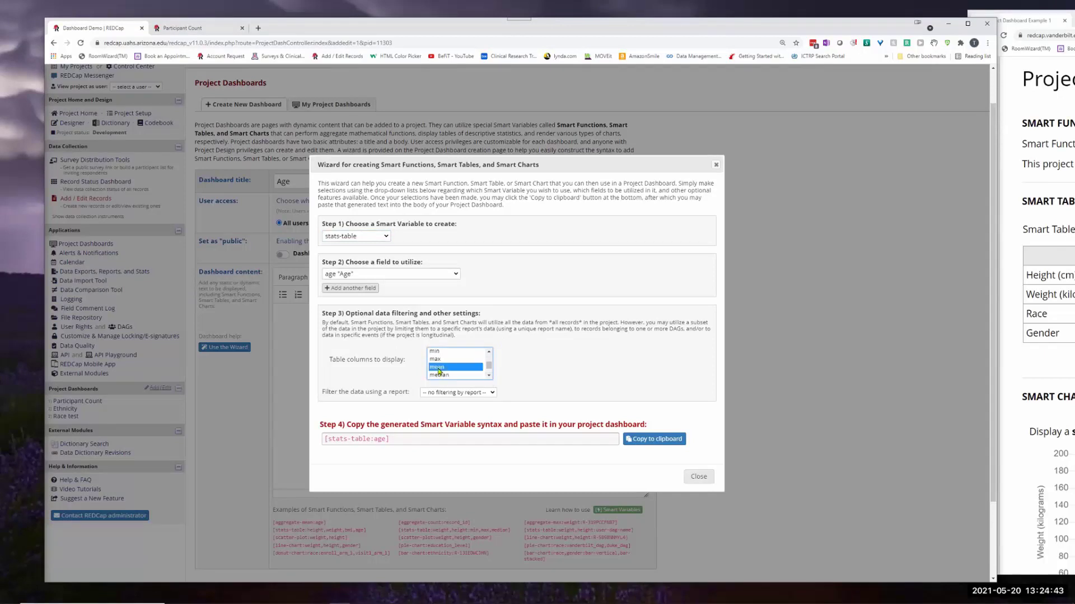
double_click(489, 377)
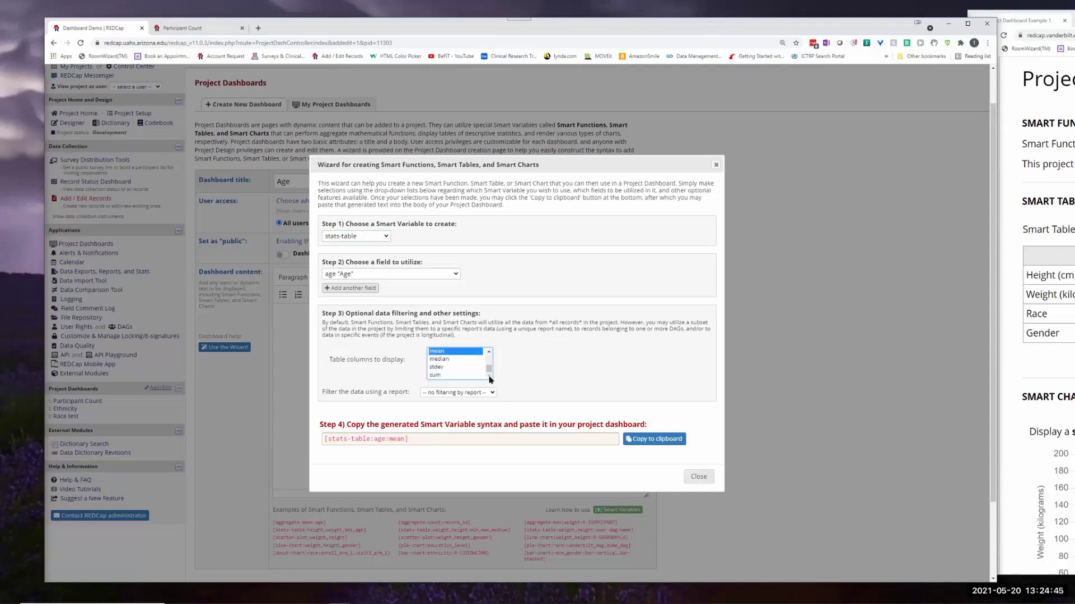
ctrl+click(439, 367)
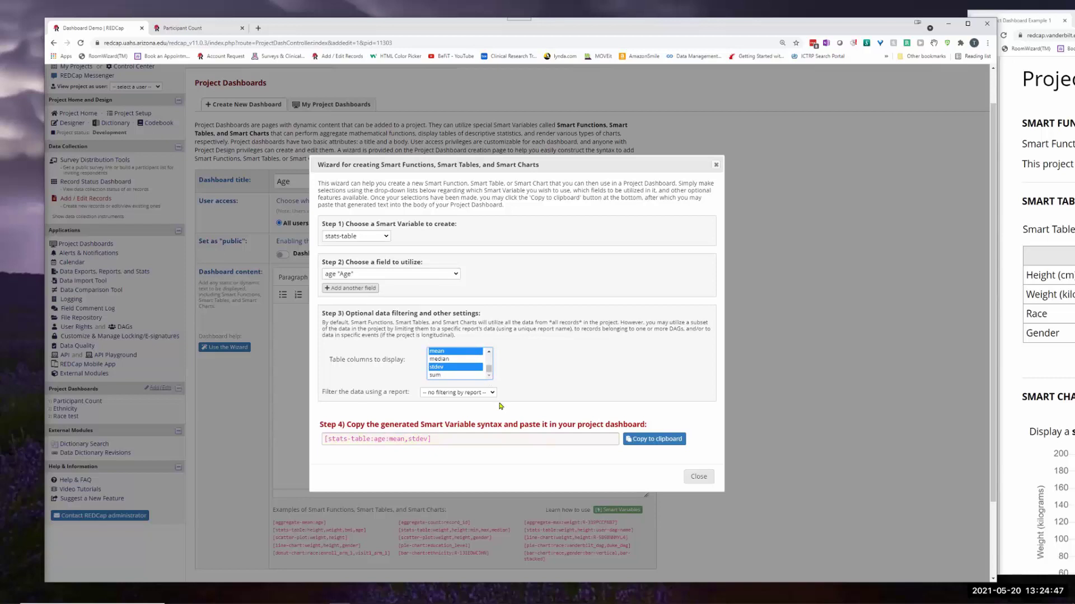
click(437, 438)
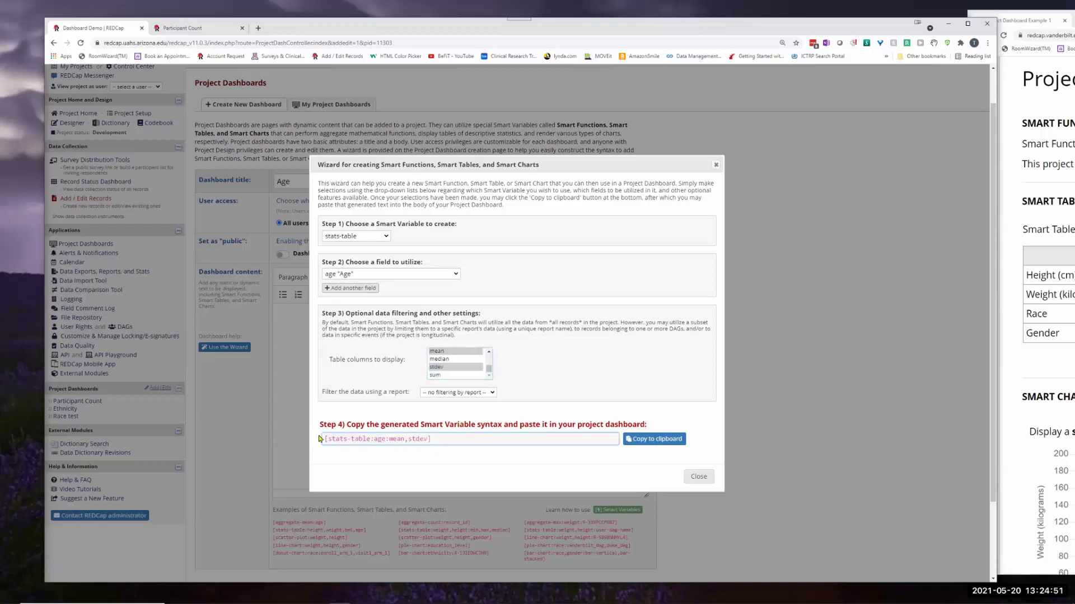
drag(319, 441, 418, 440)
key(ctrl+c)
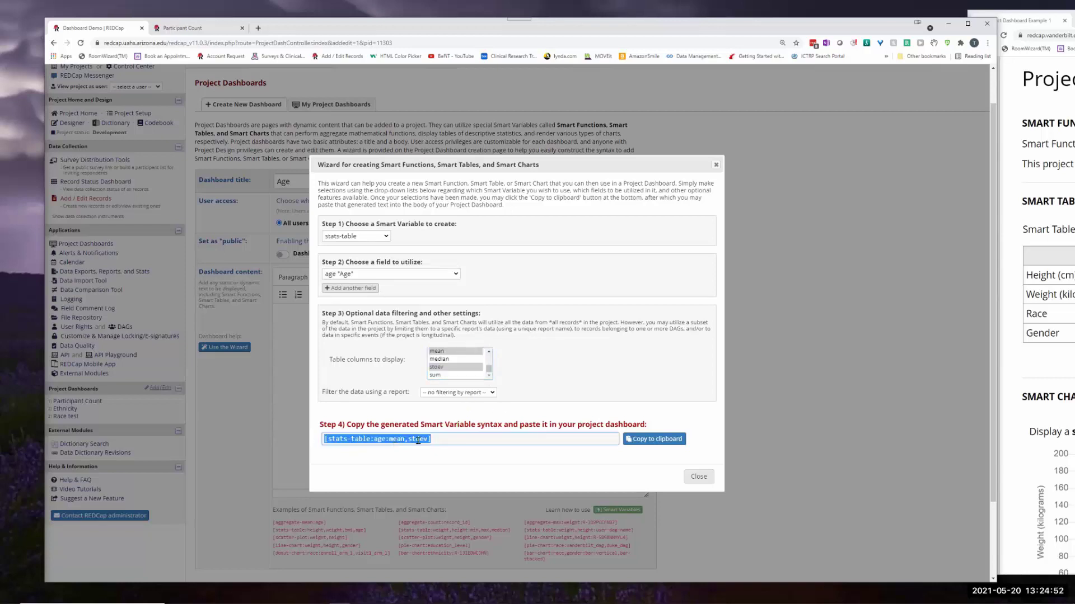
- Paste [stats-table:age:mean,stdev] into the Age dashboard and save it, showing Mean 41.63 and StDev 25.07
click(704, 480)
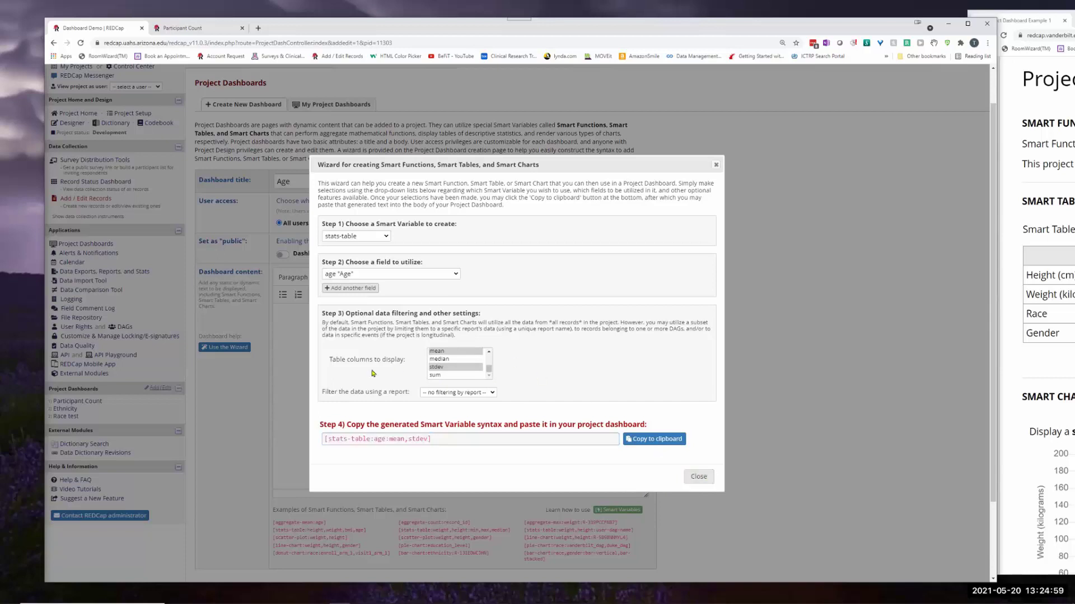
click(698, 477)
click(328, 339)
key(ctrl+v)
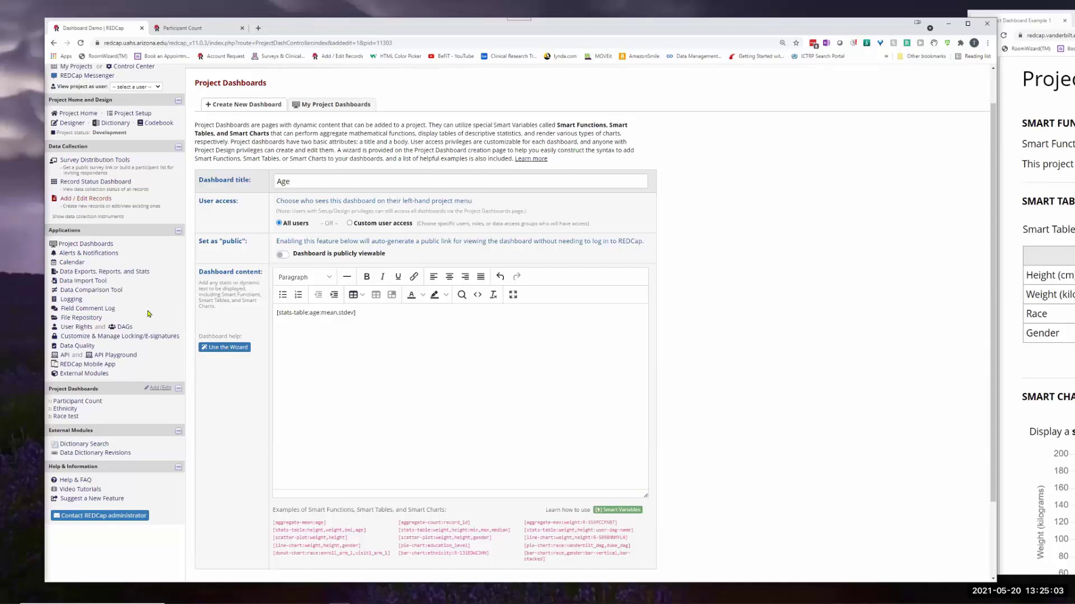
scroll(401, 455, down, 3)
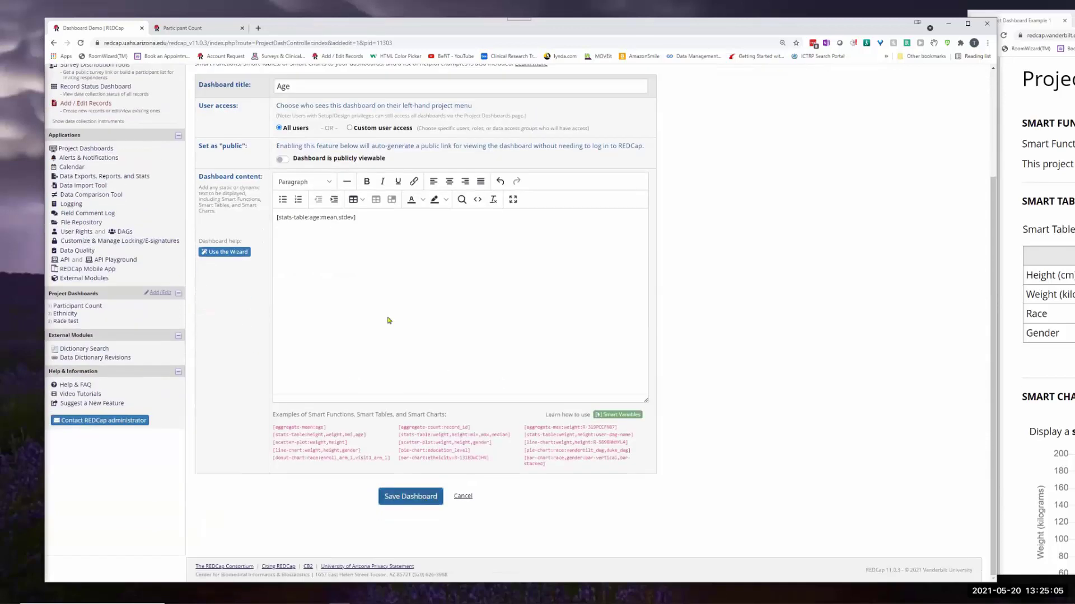
click(410, 496)
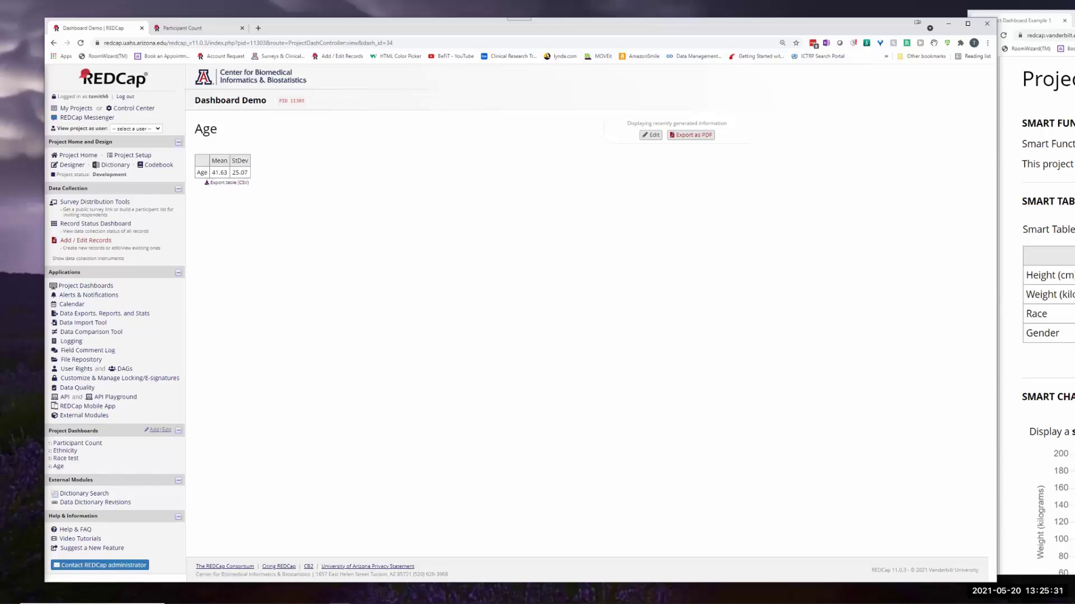
key(alt+Tab)
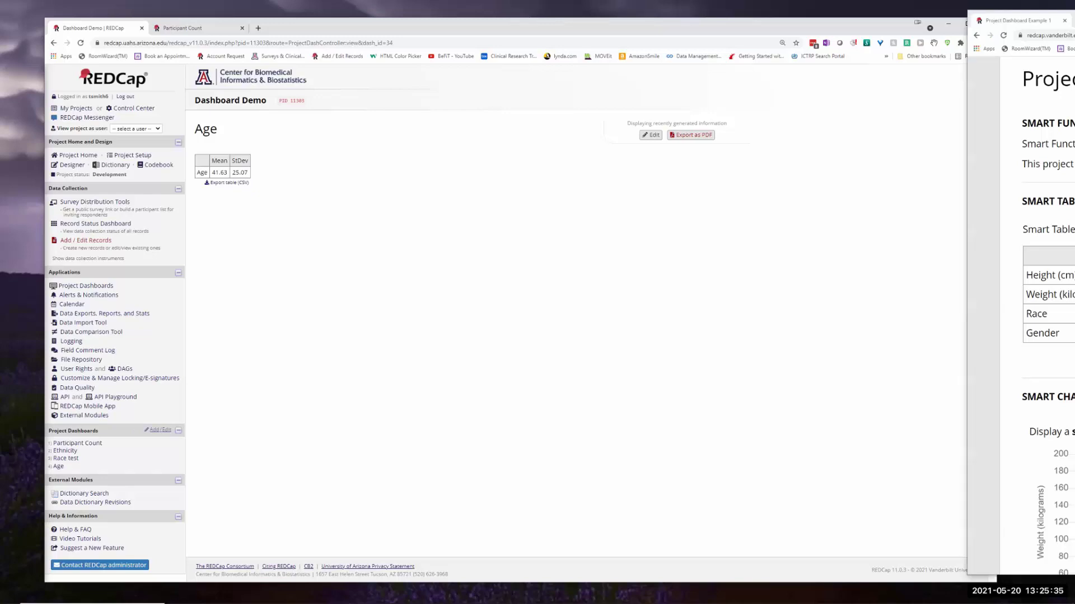
- Look over the example dashboard's bar, pie and donut charts, then return to the Age dashboard
key(super+shift+Left)
scroll(507, 227, down, 5)
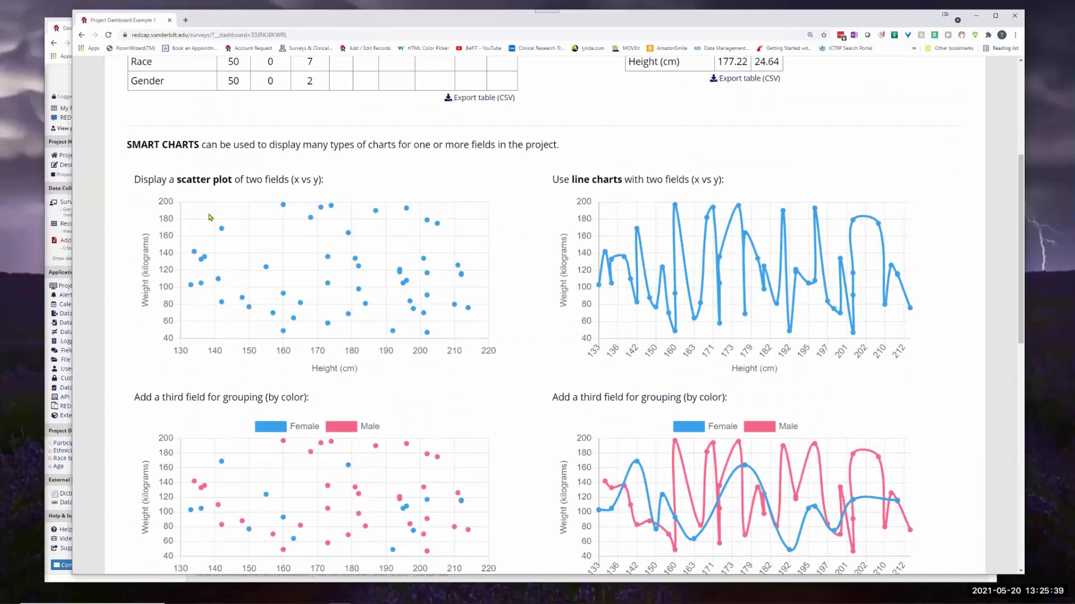
scroll(785, 236, down, 3)
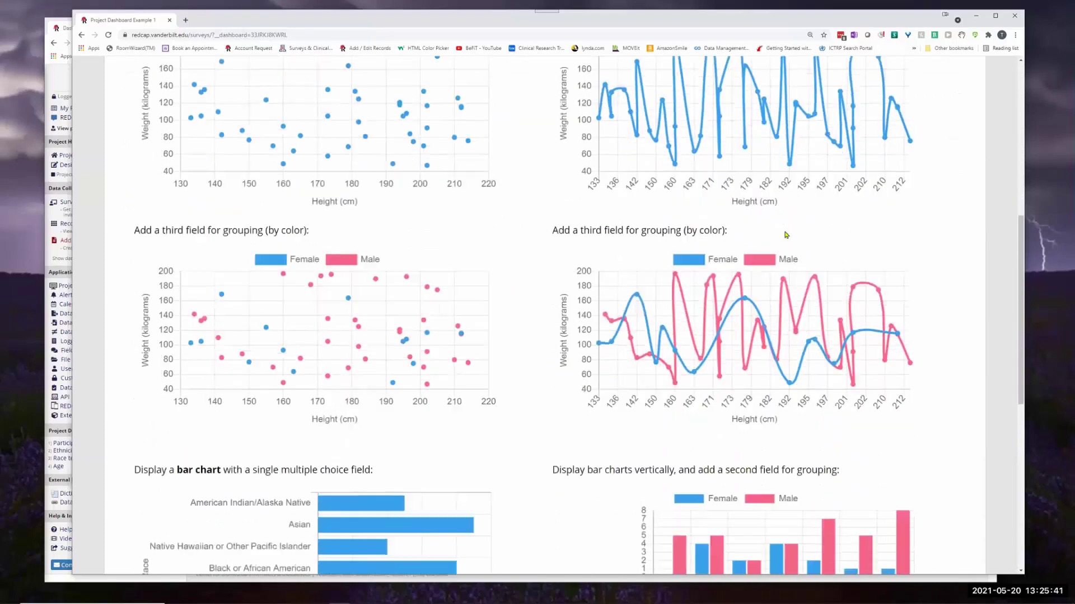
scroll(688, 249, down, 8)
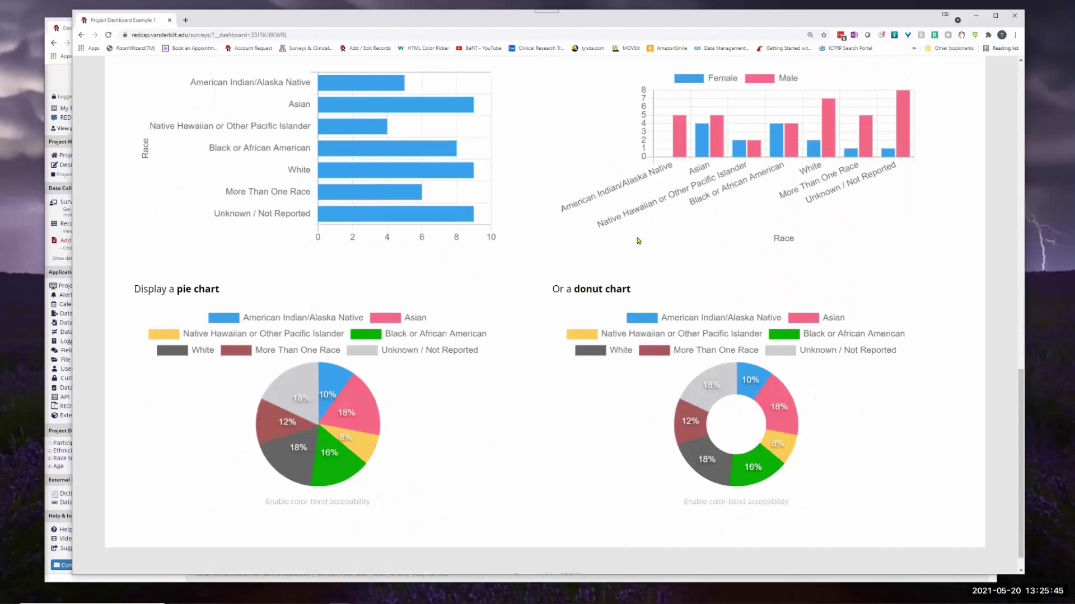
scroll(638, 240, down, 1)
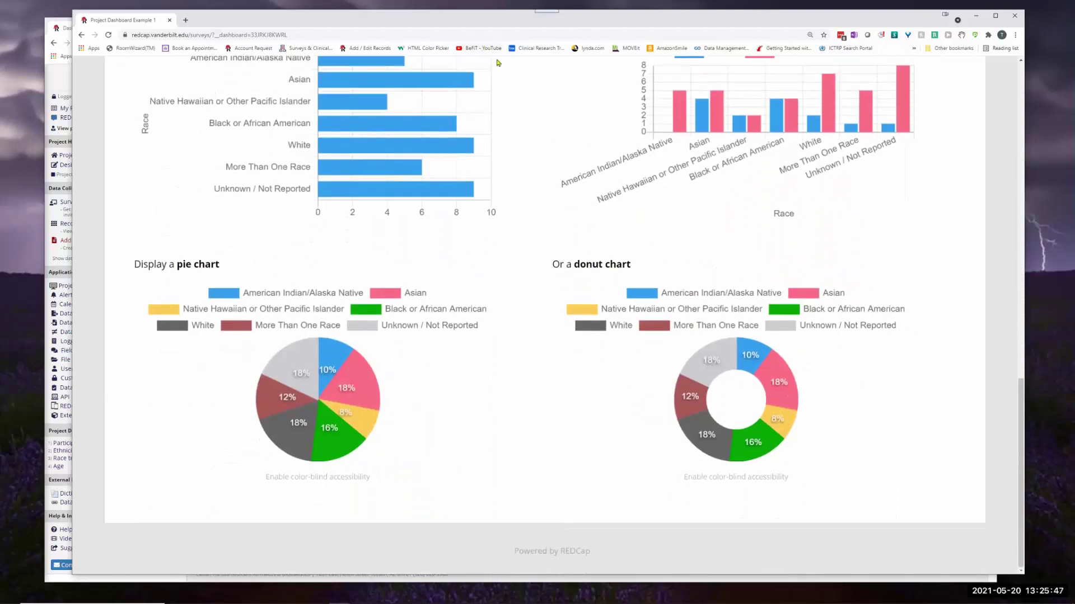
scroll(576, 149, up, 5)
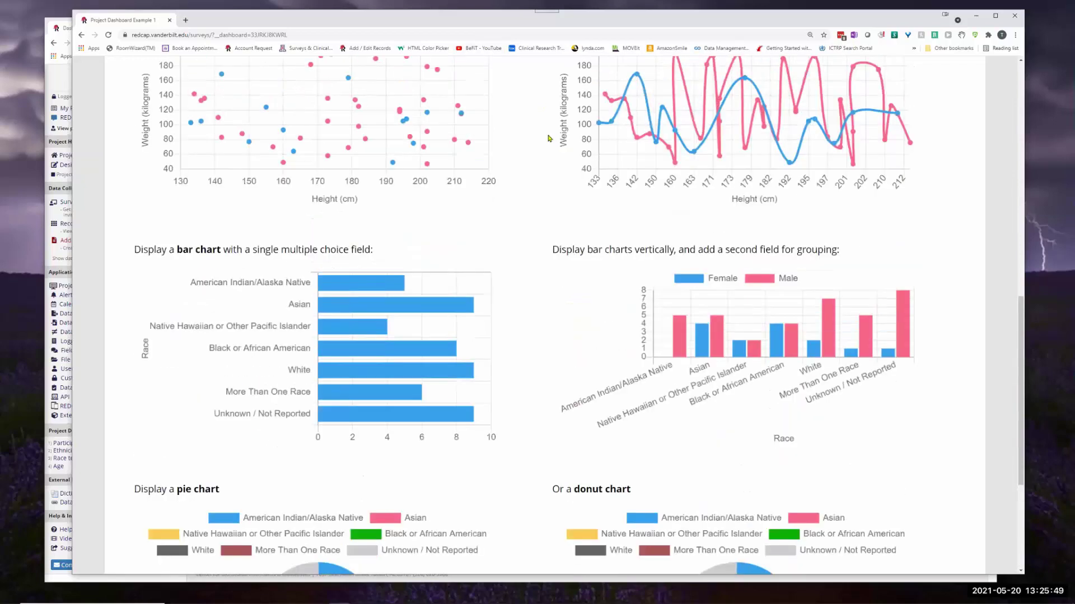
scroll(549, 140, down, 5)
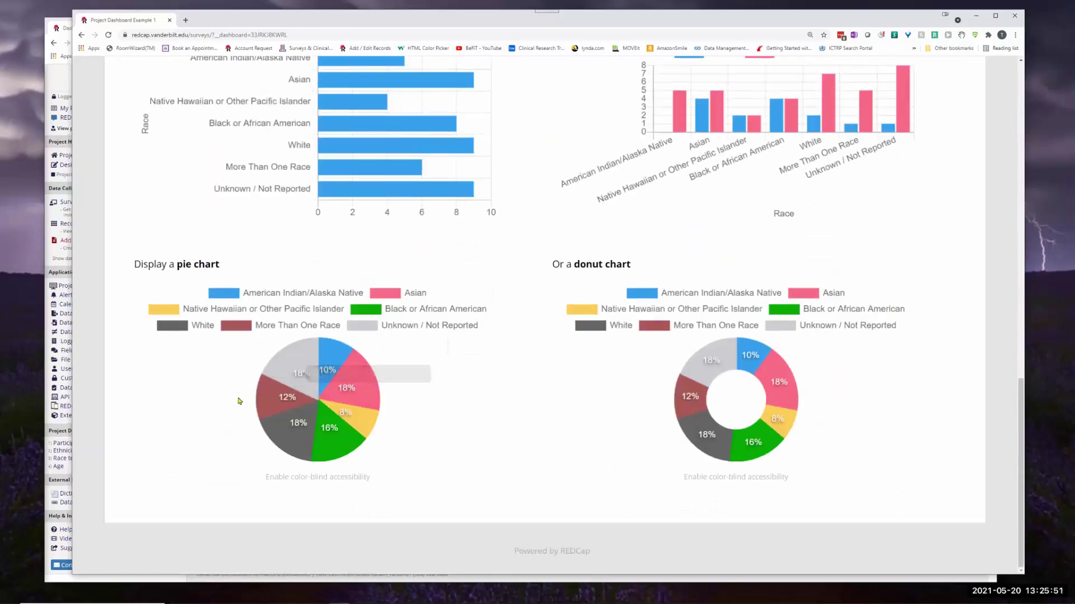
mouse_move(362, 397)
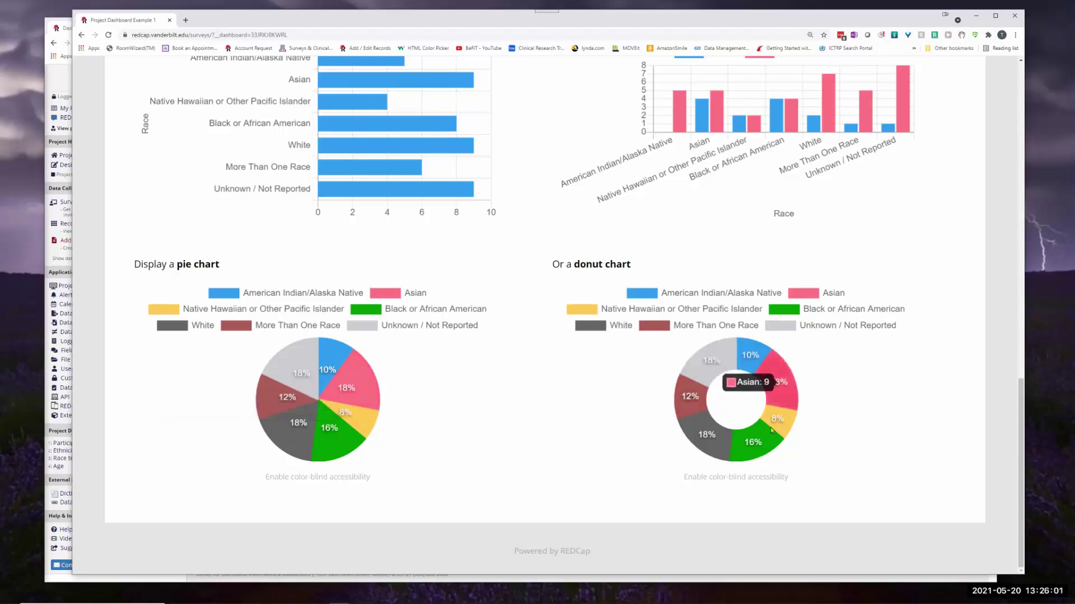
mouse_move(708, 446)
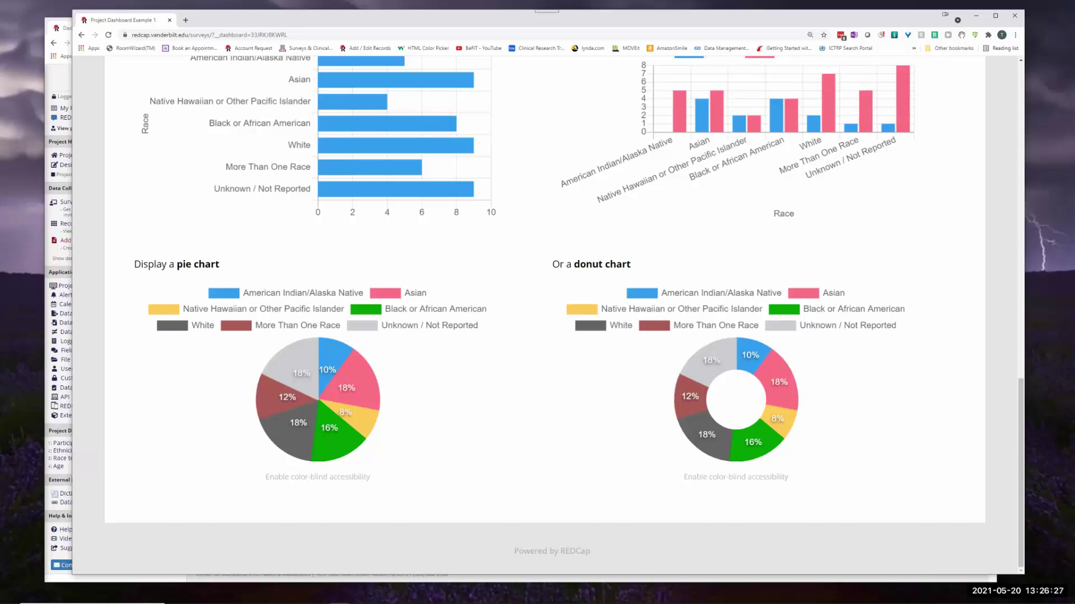
key(alt+Tab)
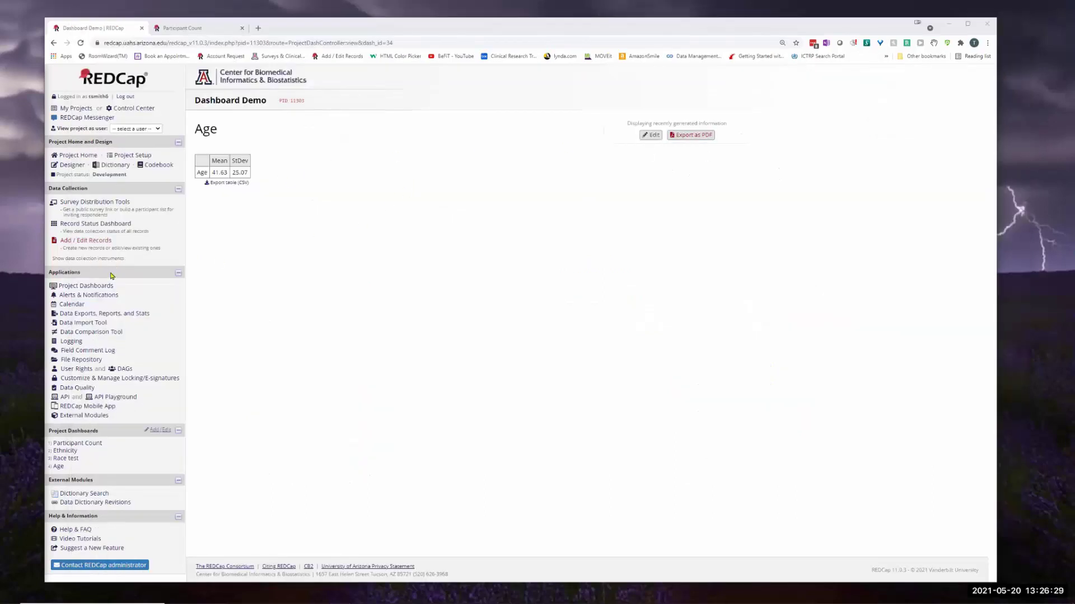